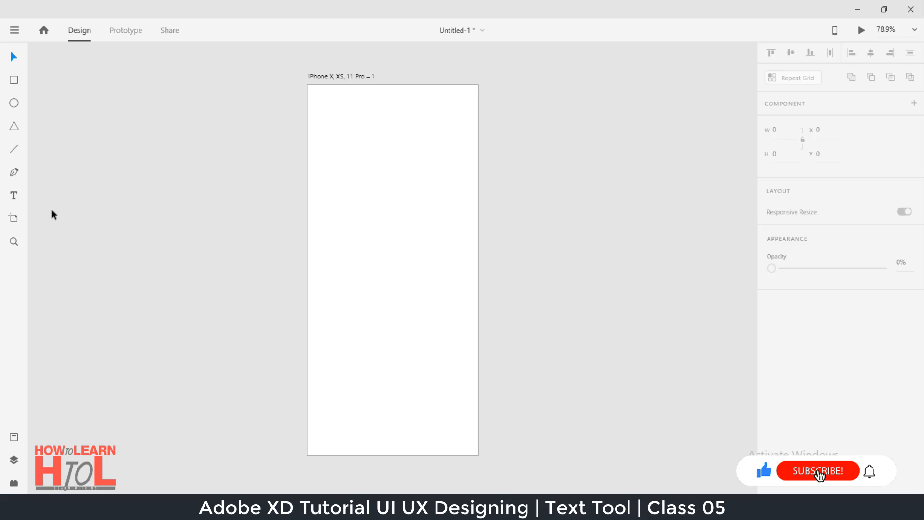
Add the point text "HOW TO LEARN ACADEMY" in the upper part of the iPhone artboard
click(12, 198)
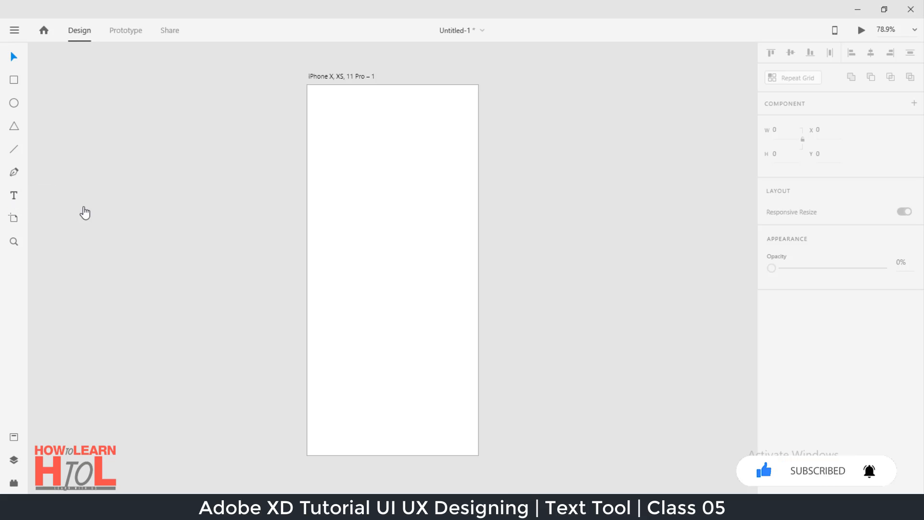
click(354, 166)
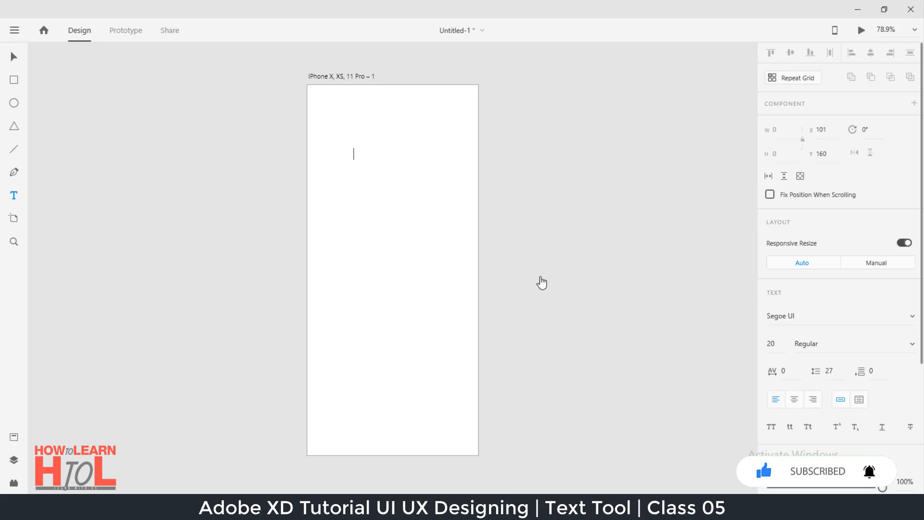
text(HOME)
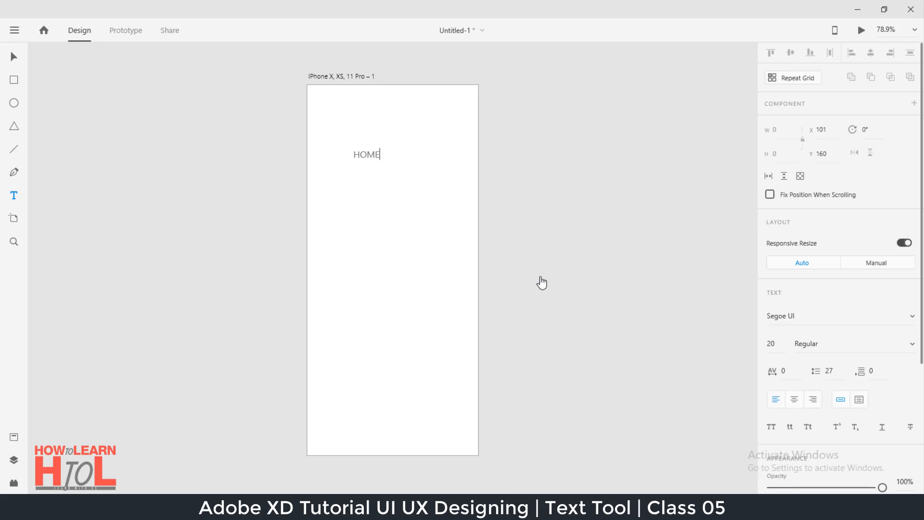
key(BackSpace)
key(BackSpace)
text(W TO LEARN ACADEM)
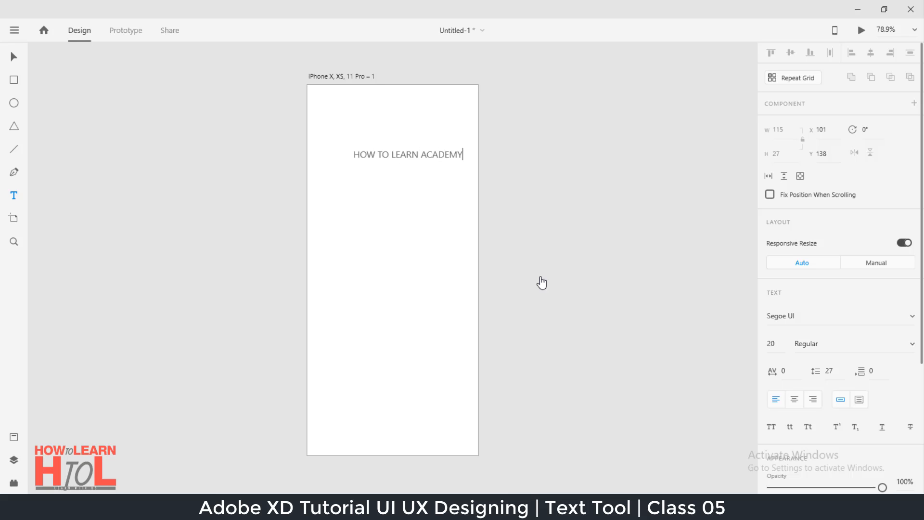
text(Y)
click(14, 57)
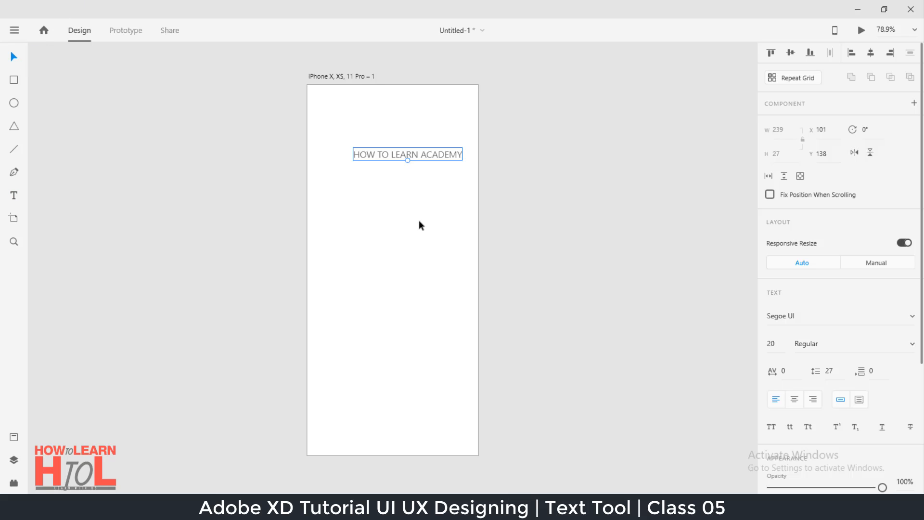
Move the heading text up and to the left on the artboard, to about X 76, Y 128
key(z)
drag(304, 128, 482, 190)
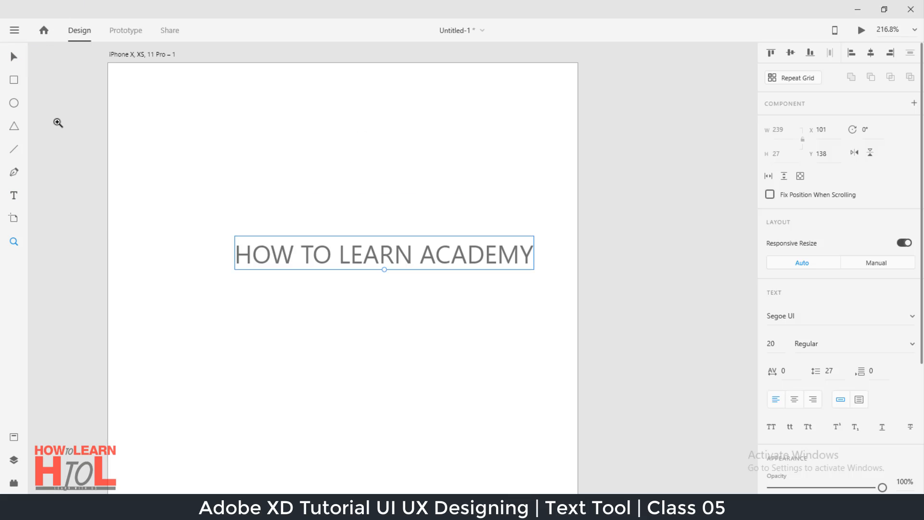
click(14, 57)
drag(328, 260, 296, 247)
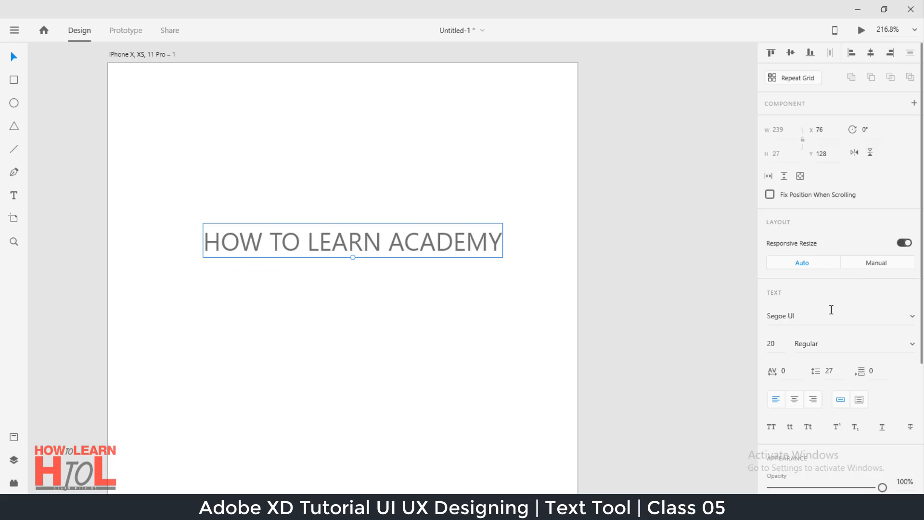
Try the Segoe UI Historic and Seraphim fonts on the heading text
scroll(831, 310, down, 5)
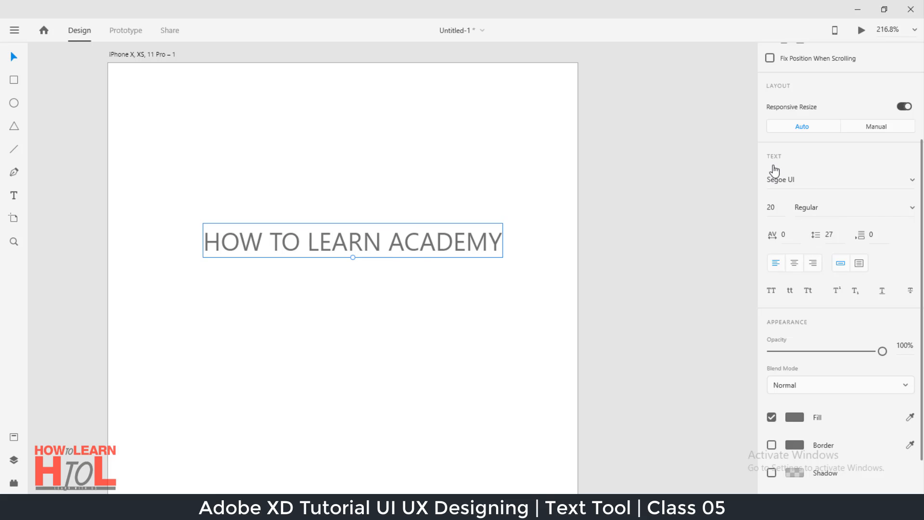
click(912, 182)
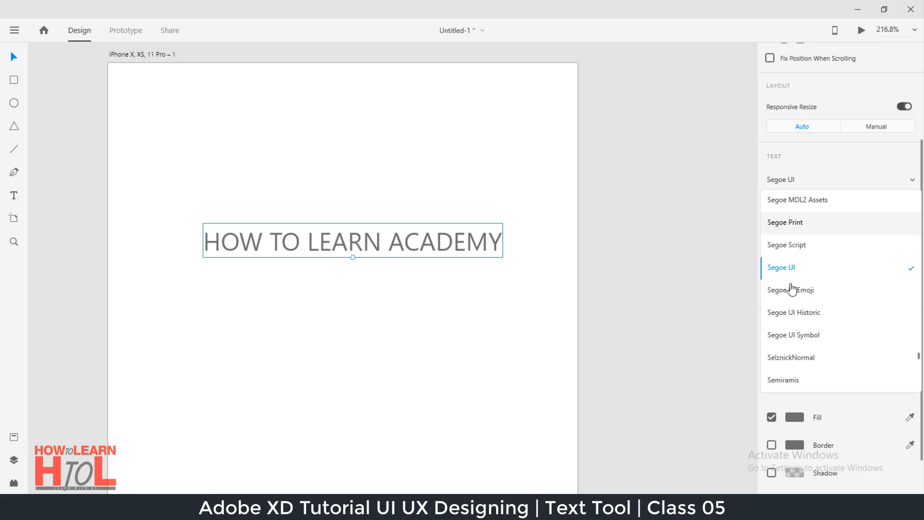
click(792, 310)
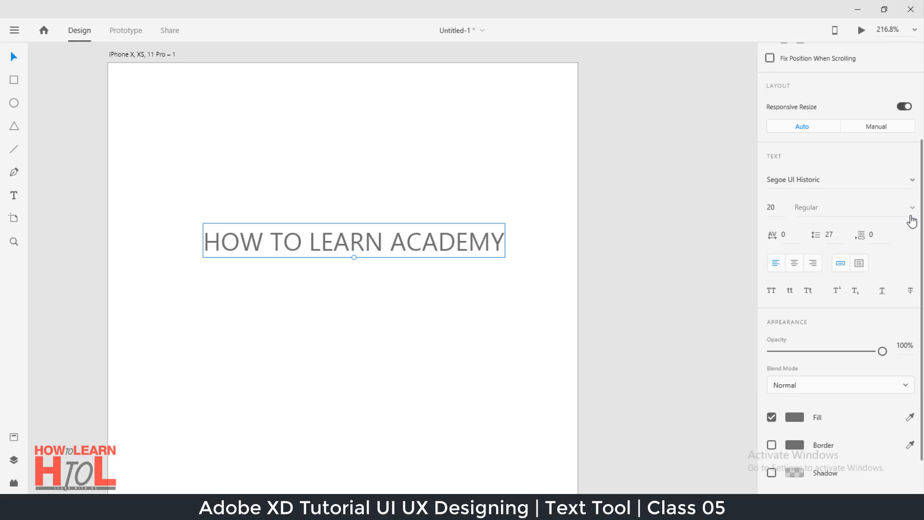
click(910, 182)
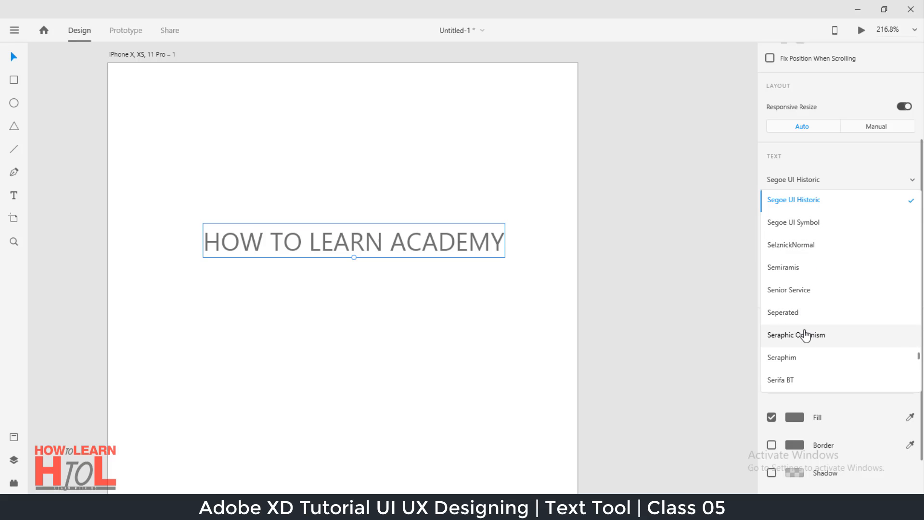
click(795, 360)
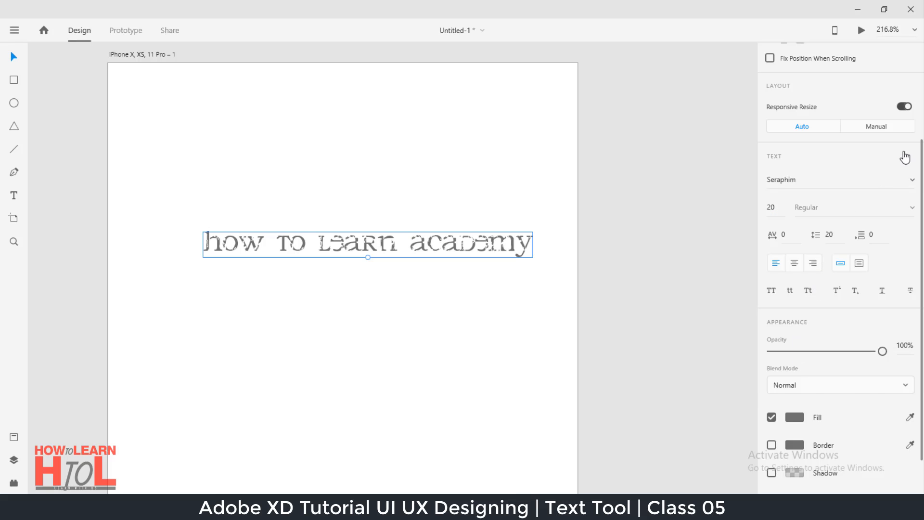
Set the heading text's font to Roboto
click(912, 181)
scroll(836, 304, up, 10)
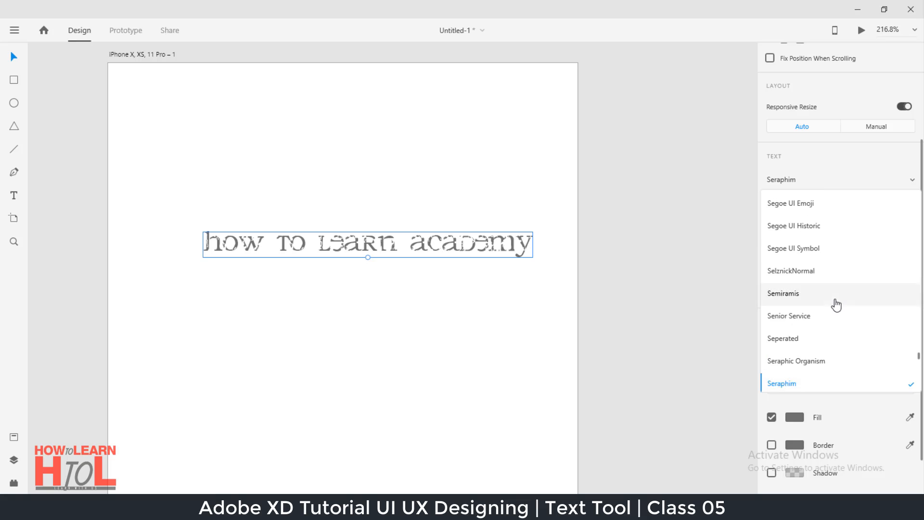
click(808, 182)
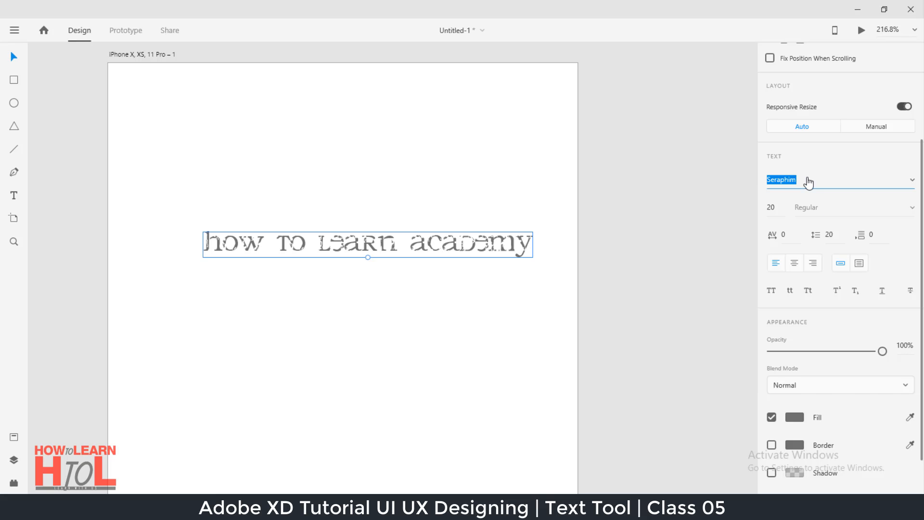
text(Roboto)
key(Return)
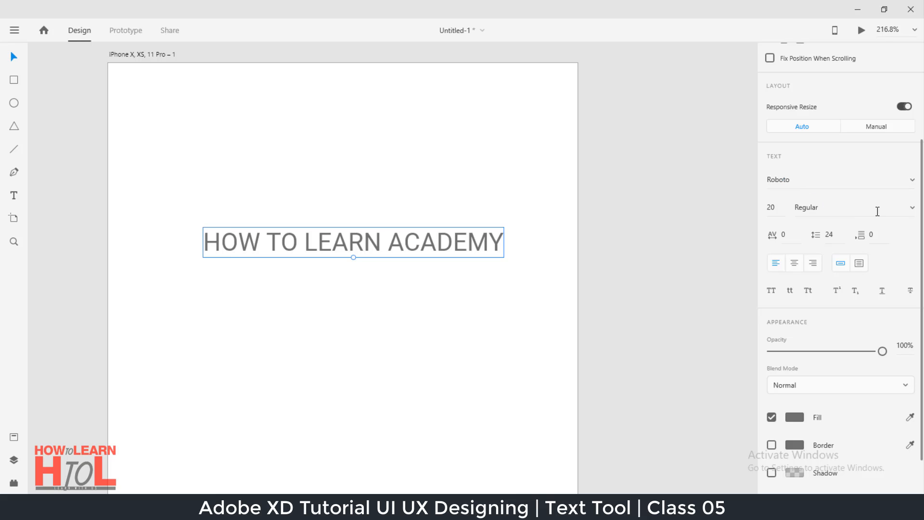
Try the Medium, Black and Bold weights of Roboto on the heading text
click(909, 212)
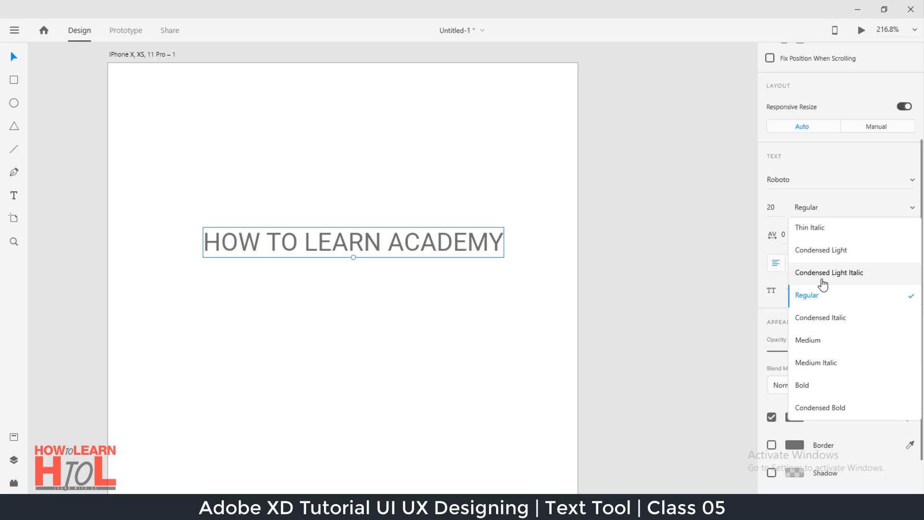
click(821, 344)
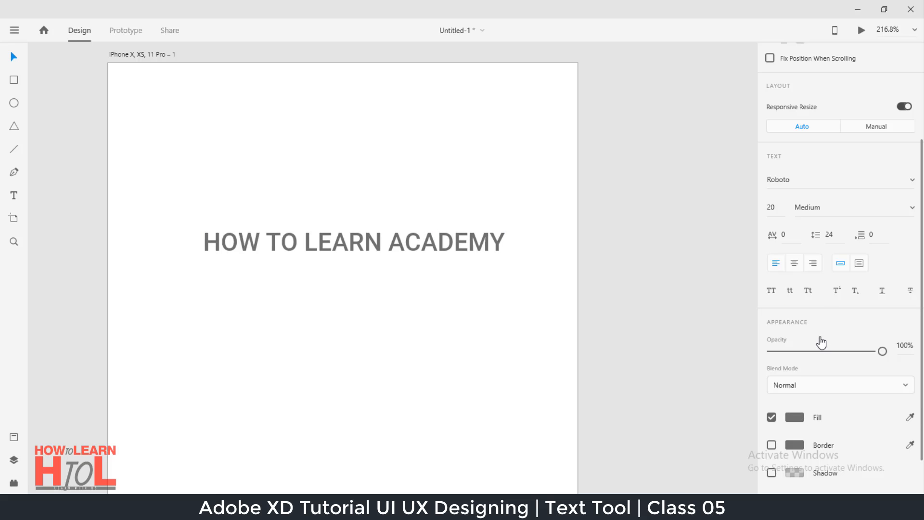
click(913, 212)
click(815, 384)
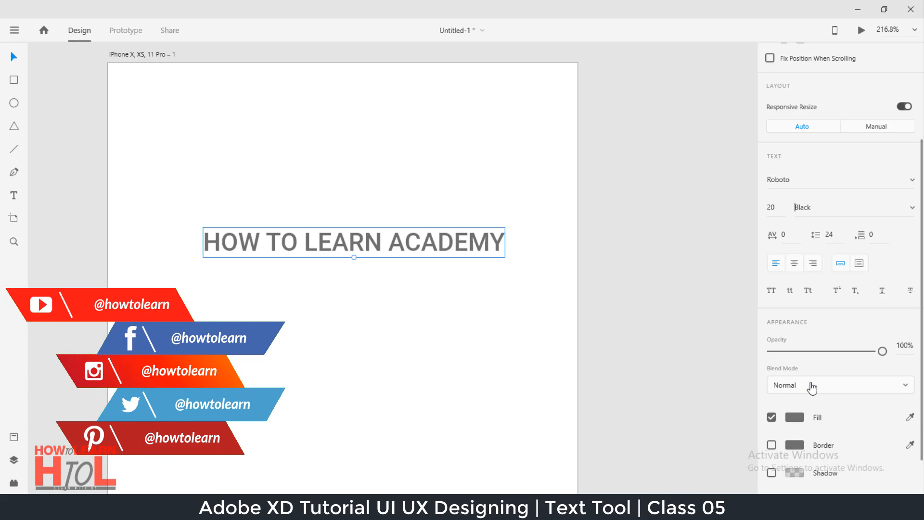
click(911, 208)
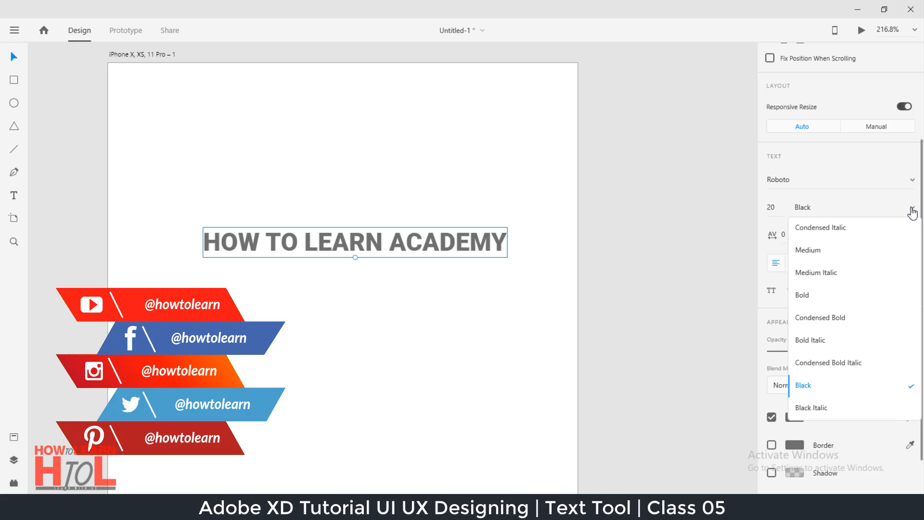
click(802, 296)
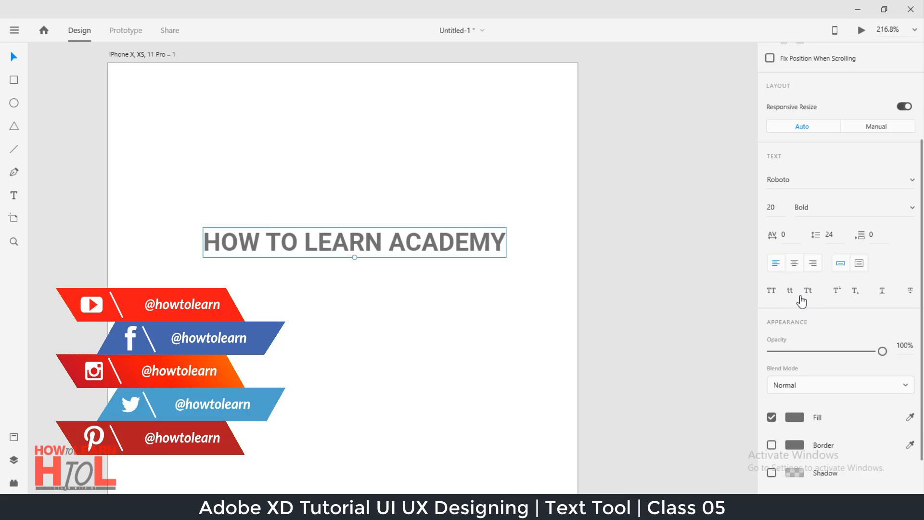
Set the heading text's font weight to Regular
click(913, 209)
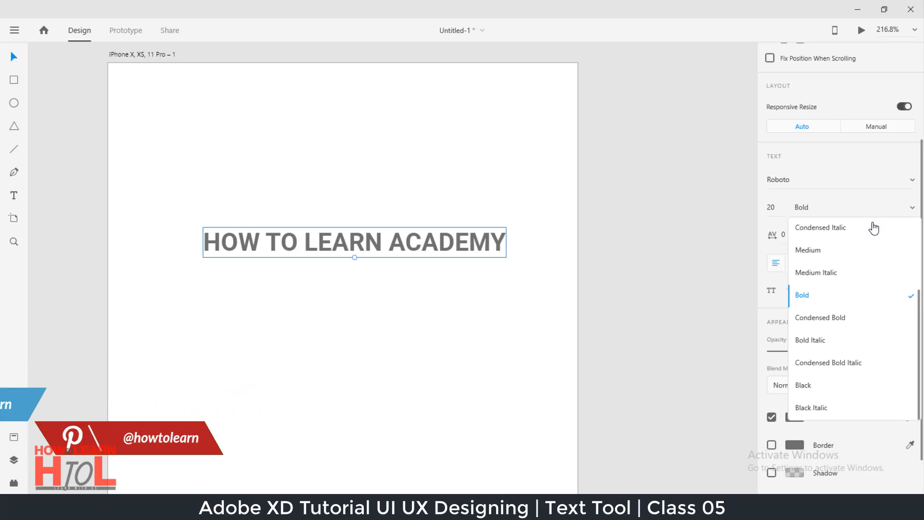
click(913, 210)
click(913, 210)
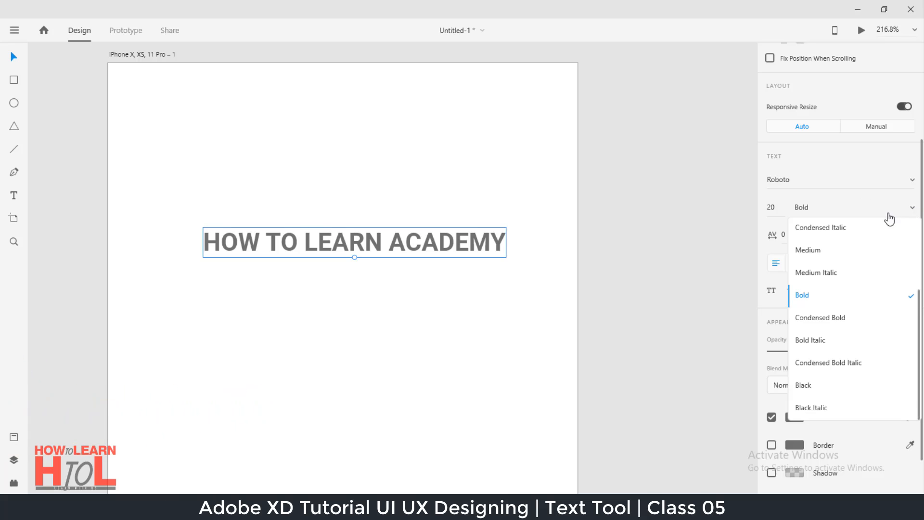
scroll(861, 318, up, 5)
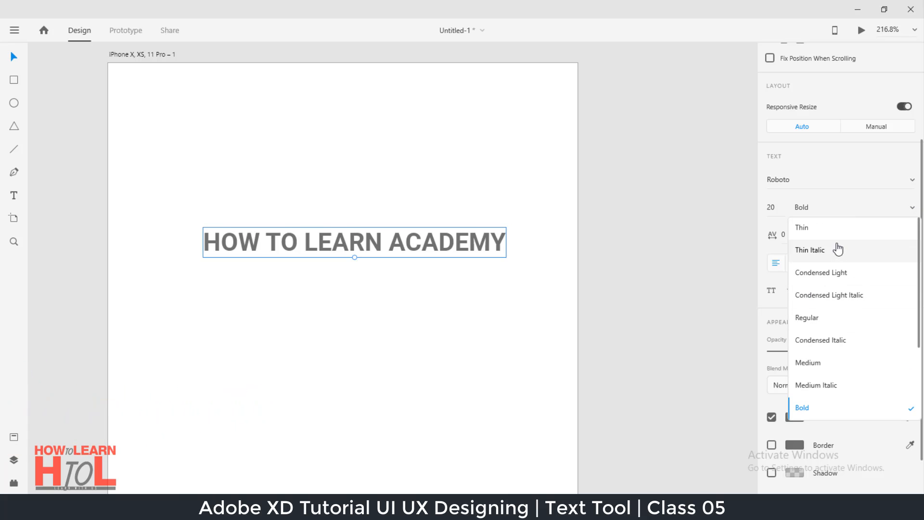
click(818, 321)
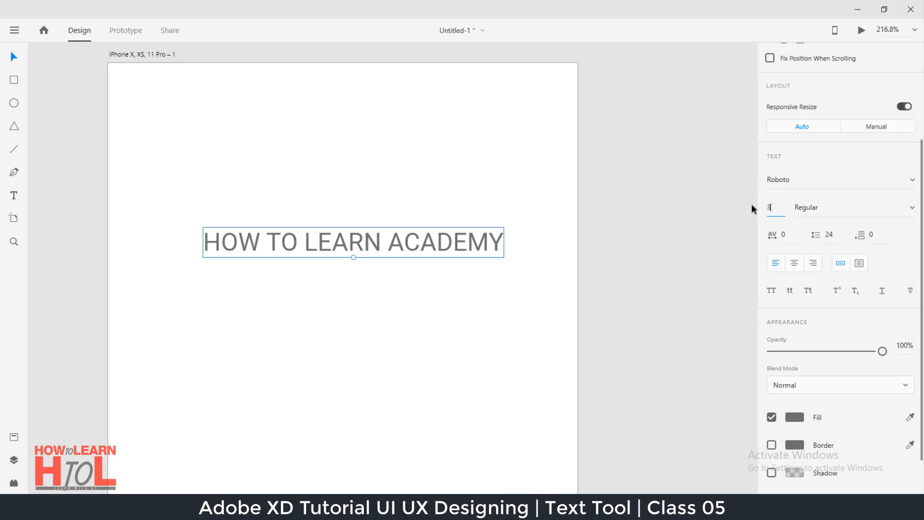
Try a font size of 30 on the heading text, and set it back to 20
text(0)
key(Return)
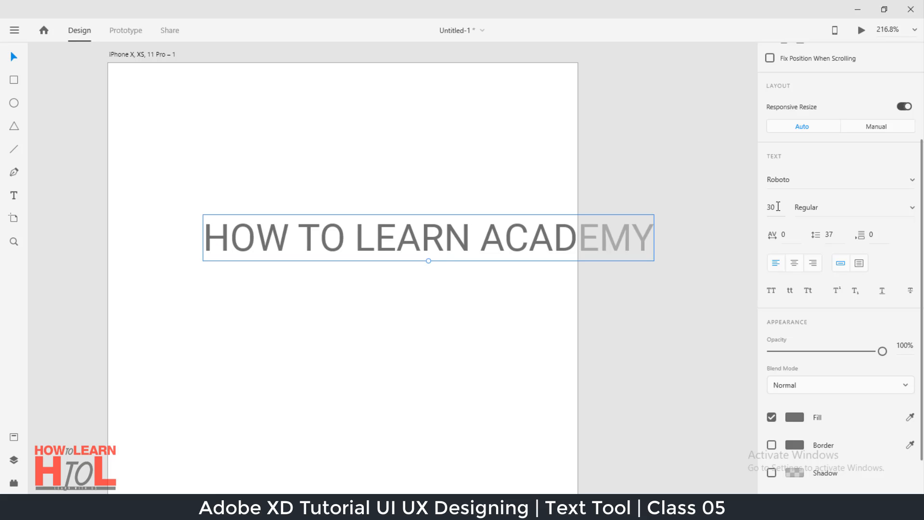
drag(778, 207, 738, 206)
key(Return)
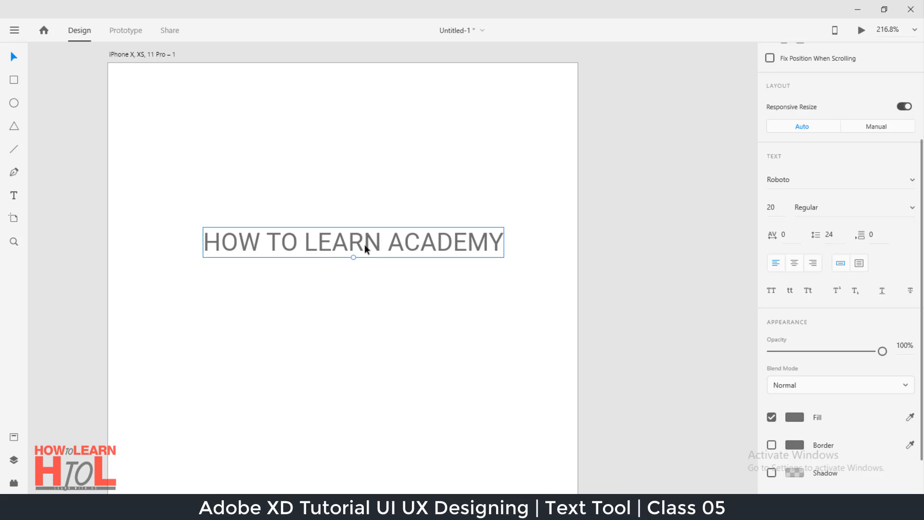
Try character spacings of 2 and 10 on the heading text
click(780, 235)
key(Return)
click(428, 246)
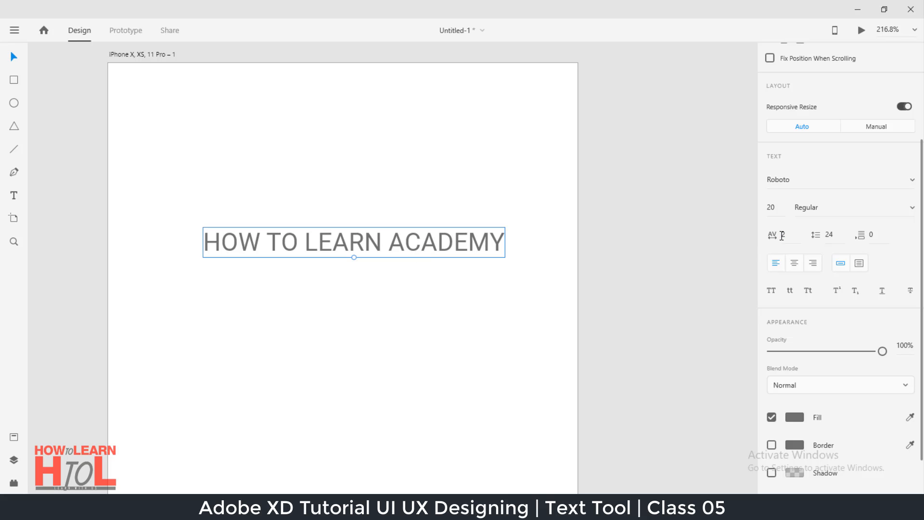
drag(762, 233, 753, 233)
key(Return)
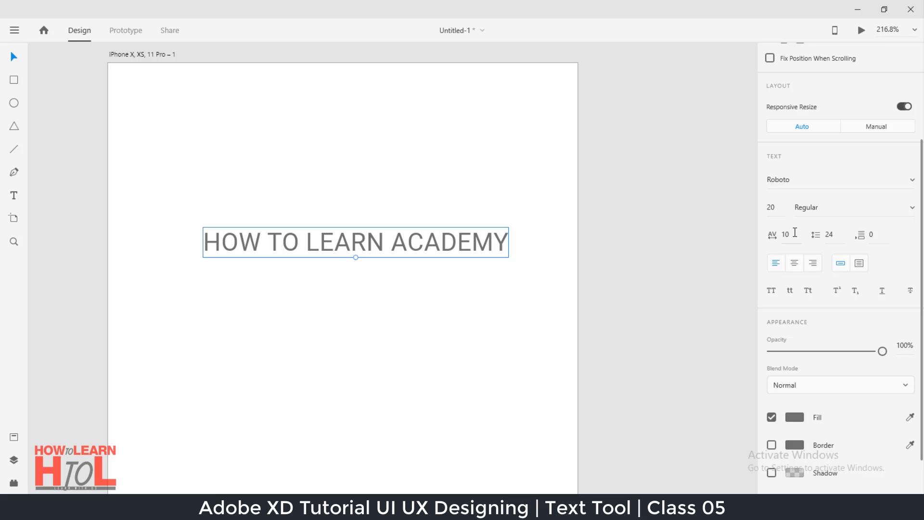
Try wider character spacings of 30 and 100 on the heading text
drag(794, 233, 734, 231)
text(30)
key(Return)
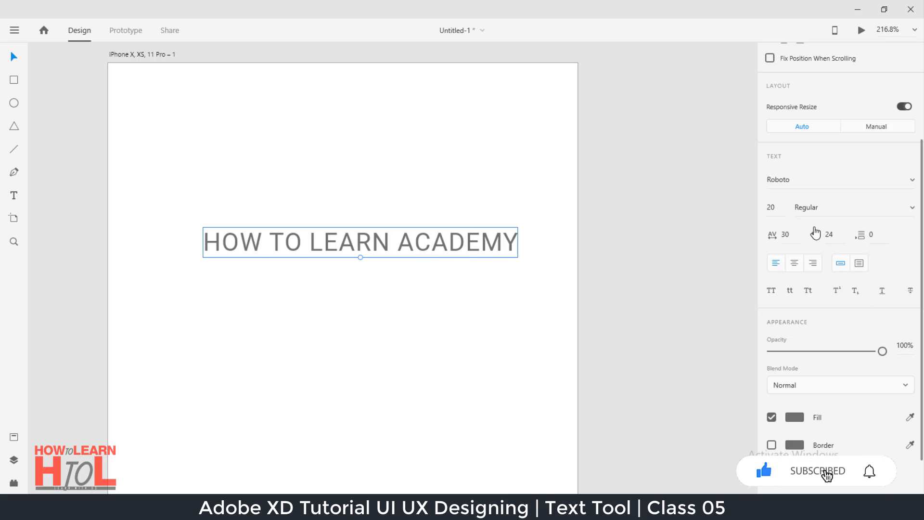
drag(794, 234, 731, 231)
text(100)
key(Return)
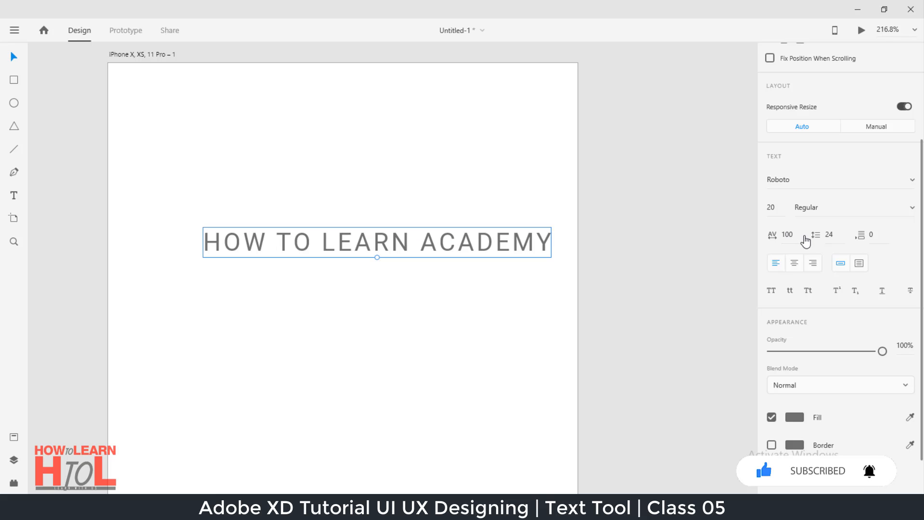
Reduce the heading text's character spacing to 50
click(789, 235)
text(50)
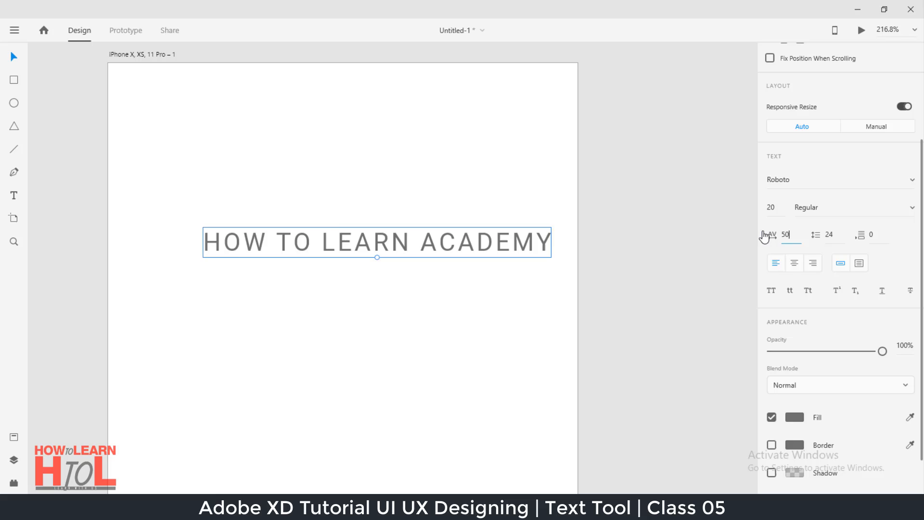
key(Return)
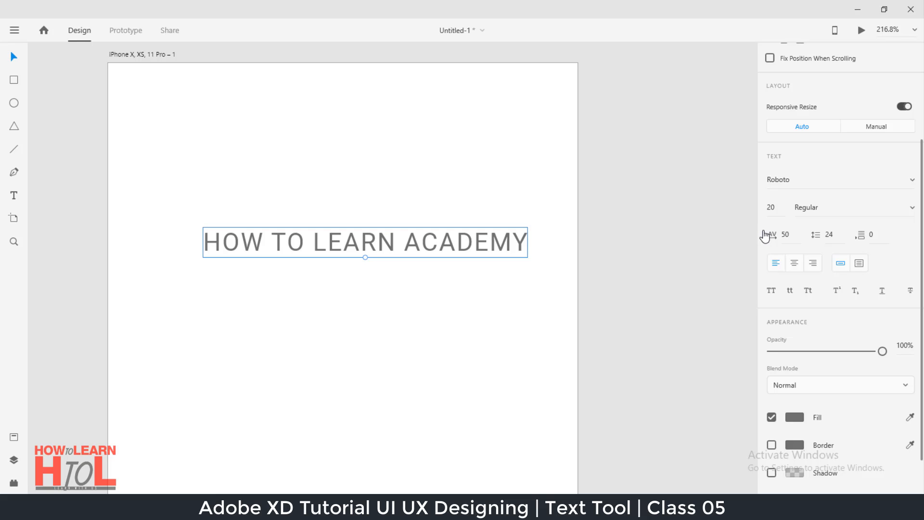
Set the heading text's character spacing to 20, undoing the change once and reapplying it
drag(794, 234, 734, 231)
text(20)
key(Return)
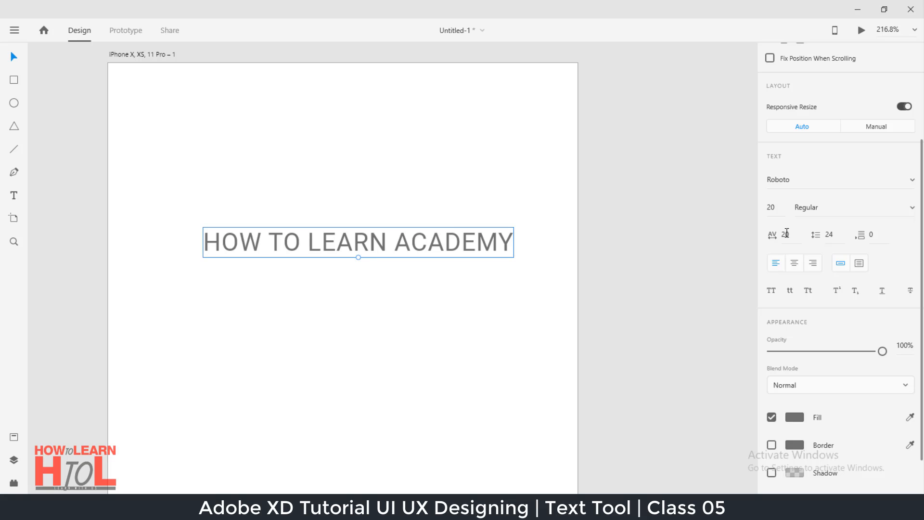
key(ctrl+z)
drag(793, 235, 735, 229)
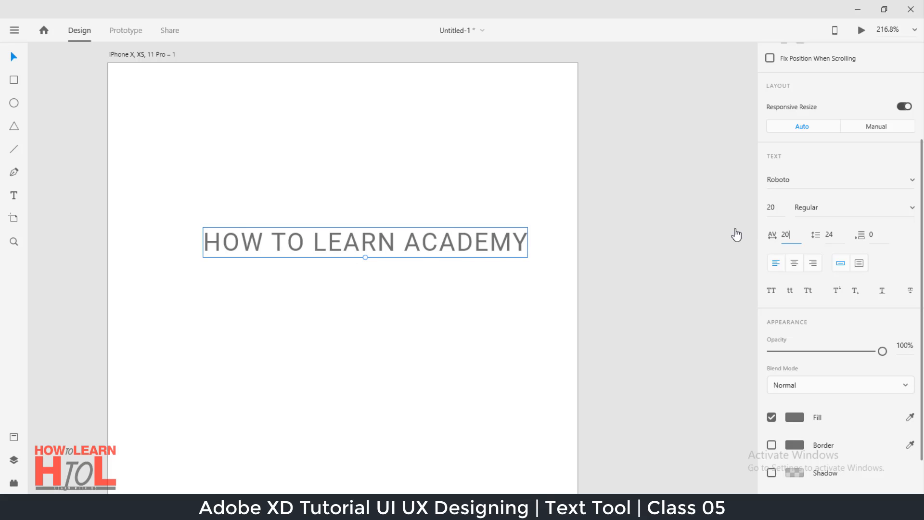
key(Return)
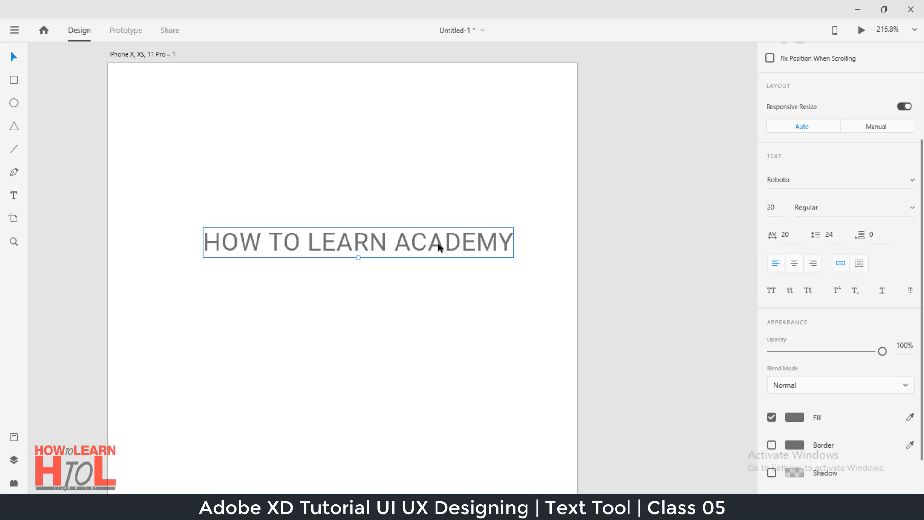
Move the heading up toward the top of the artboard and draw an area text box about 290 wide below it
drag(438, 246, 424, 134)
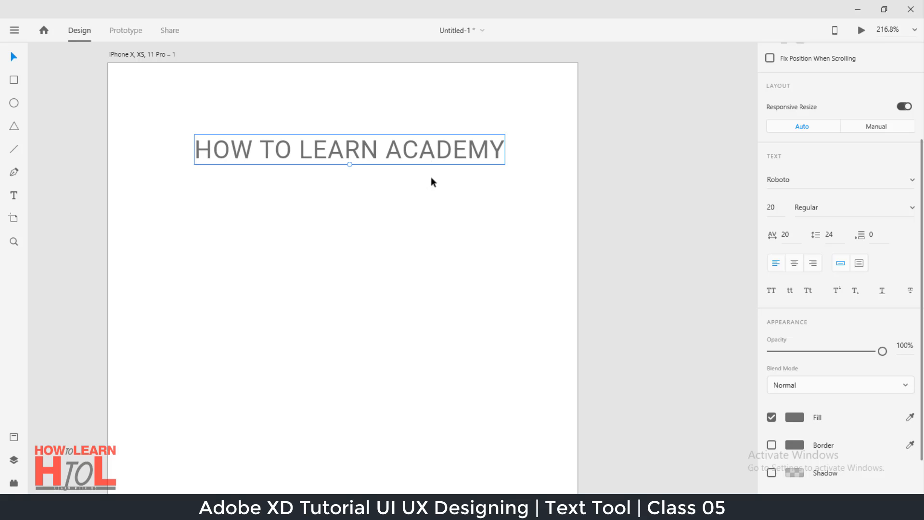
click(13, 195)
drag(167, 234, 530, 417)
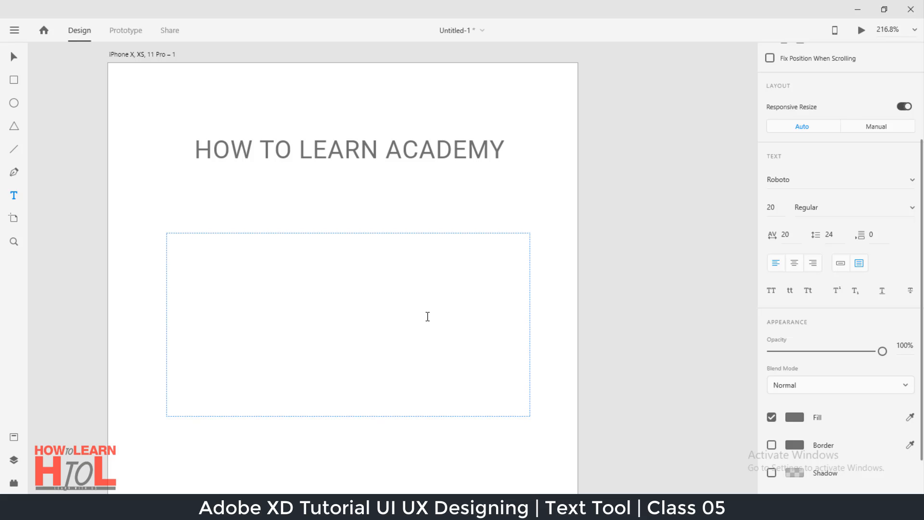
Copy both "Where does it come from?" paragraphs from lipsum.com in the browser and paste them into the text box in Adobe XD
key(alt+Tab)
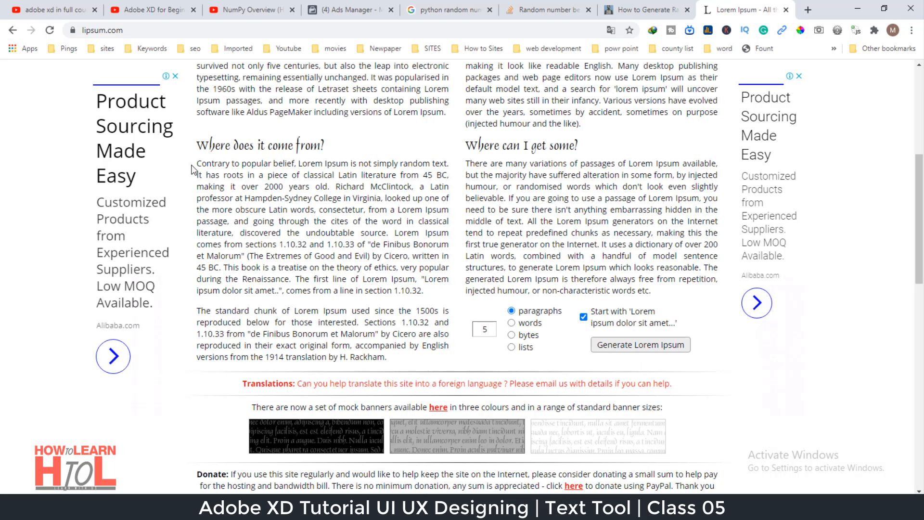
drag(197, 163, 389, 357)
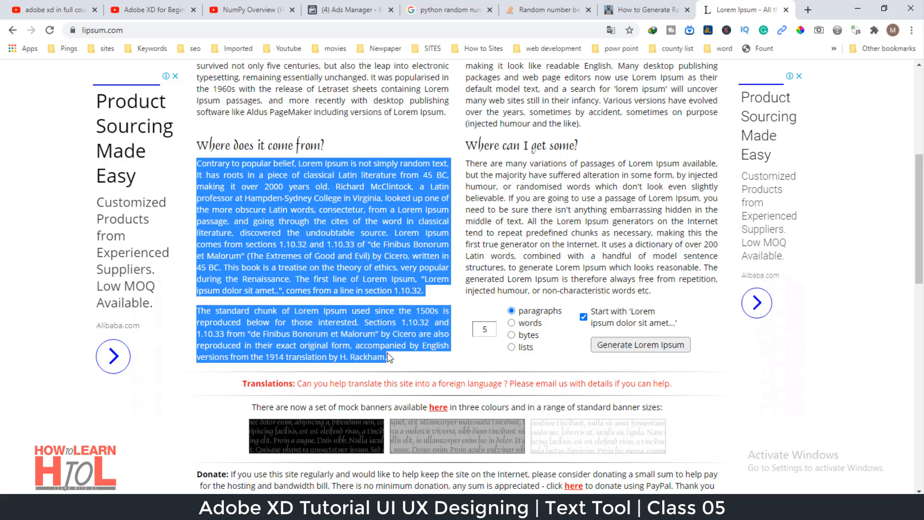
key(alt+Tab)
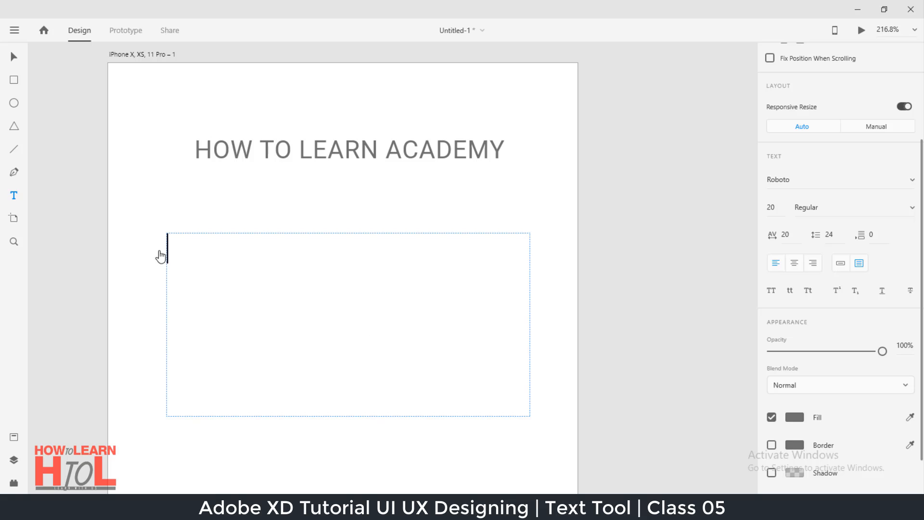
key(ctrl+v)
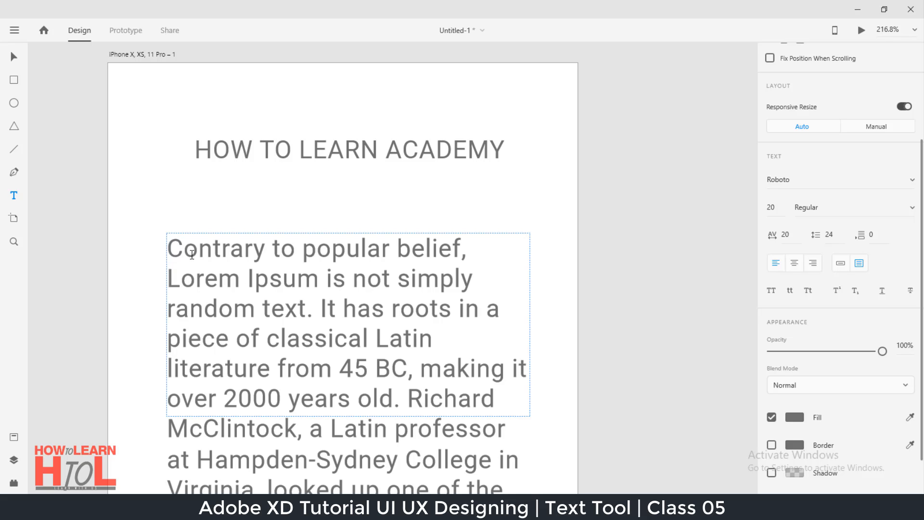
Set the font size of all the pasted paragraph text to 11
click(281, 293)
key(ctrl+a)
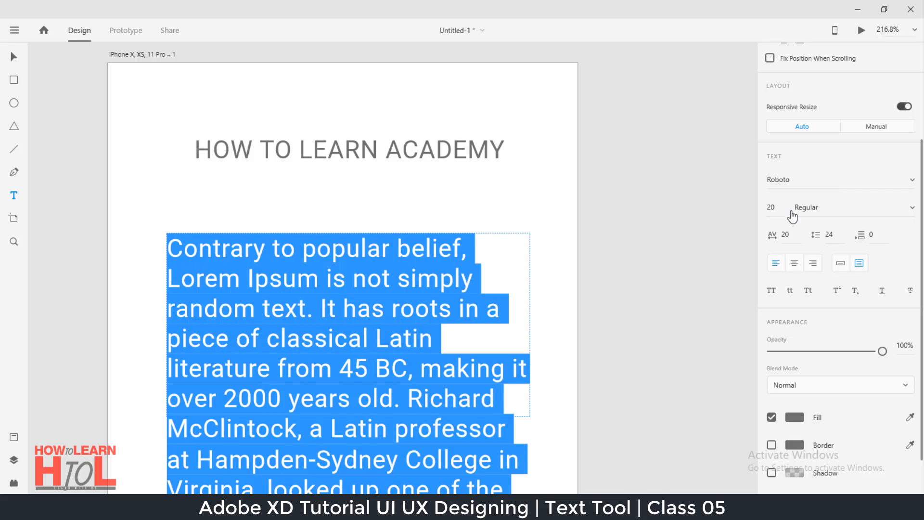
click(771, 207)
text(11)
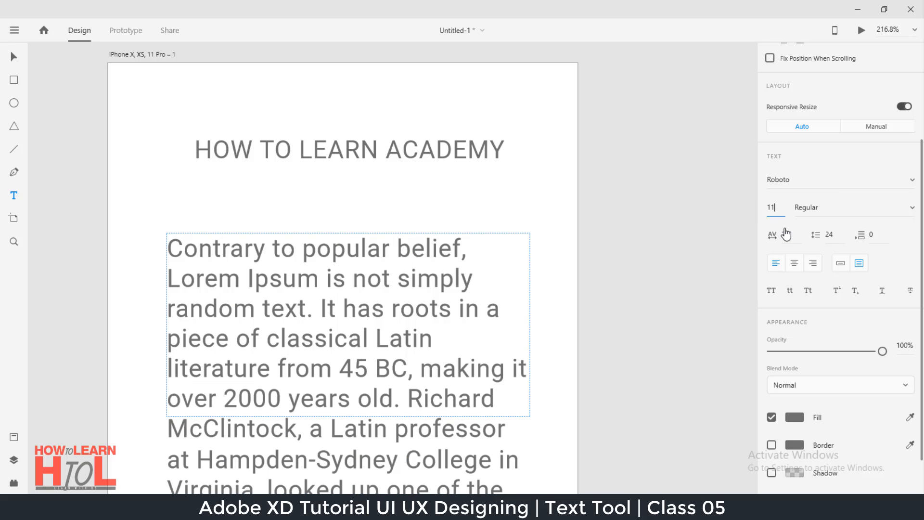
key(Return)
click(373, 324)
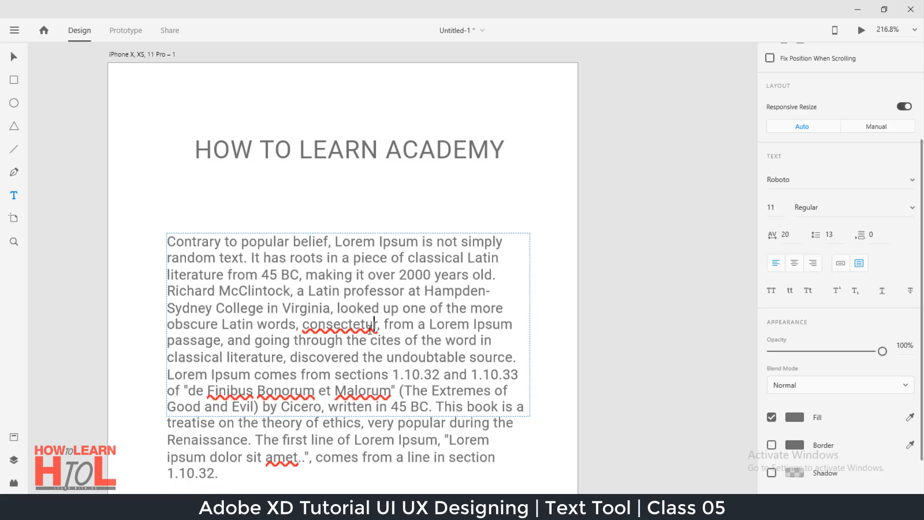
Extend the paragraph text box downward until both paragraphs fit inside it
click(523, 417)
click(10, 55)
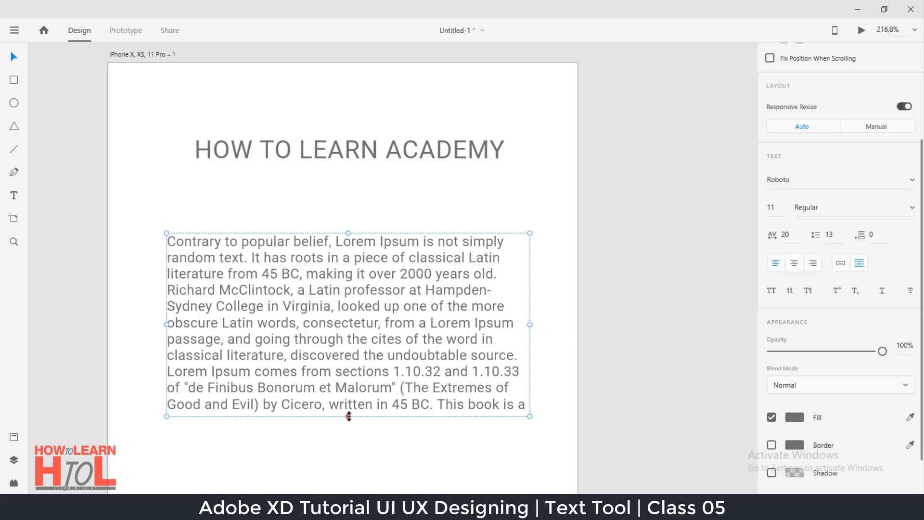
drag(348, 416, 349, 500)
scroll(350, 378, down, 2)
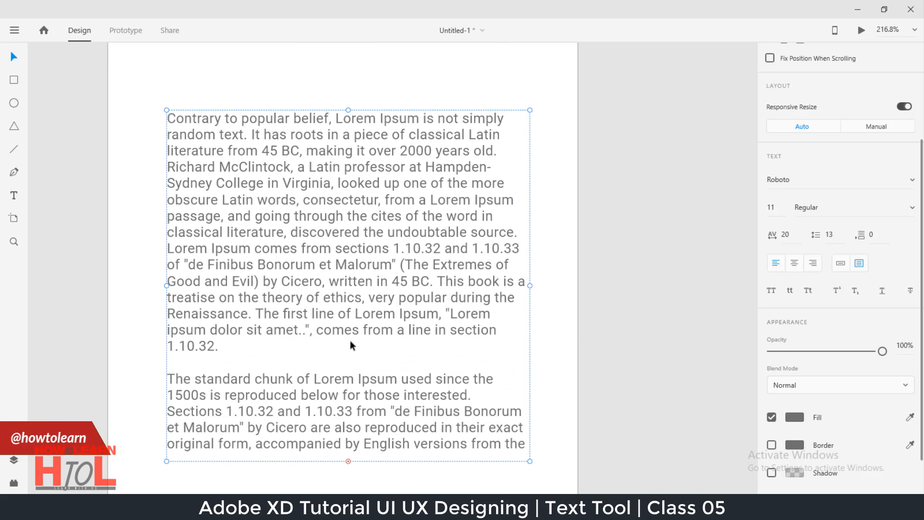
drag(348, 461, 349, 490)
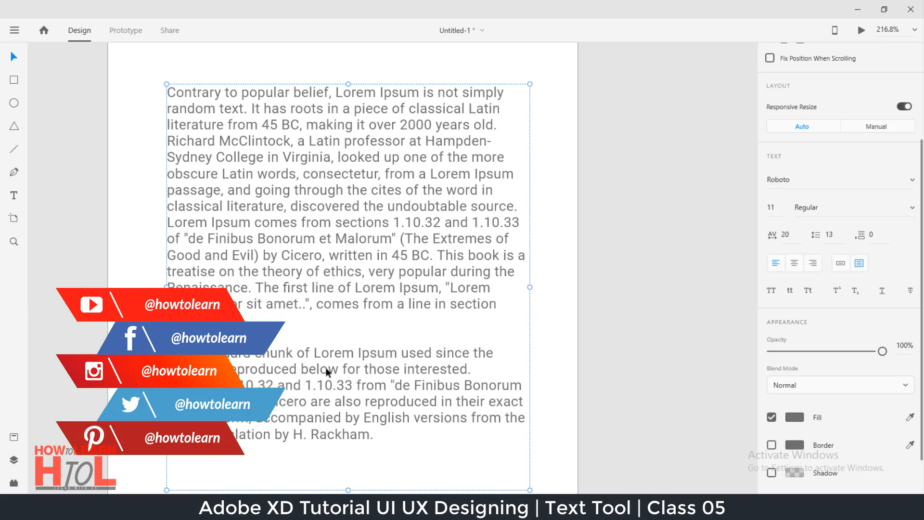
scroll(352, 317, up, 1)
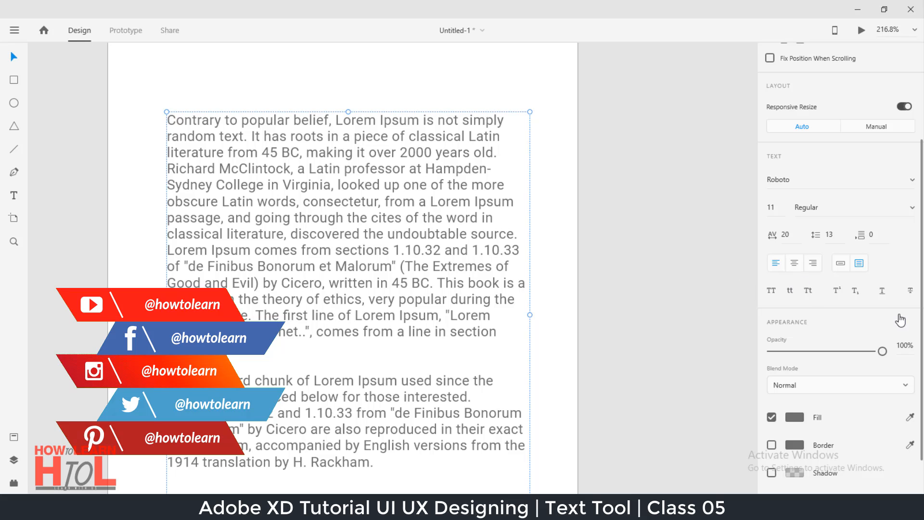
scroll(492, 355, down, 2)
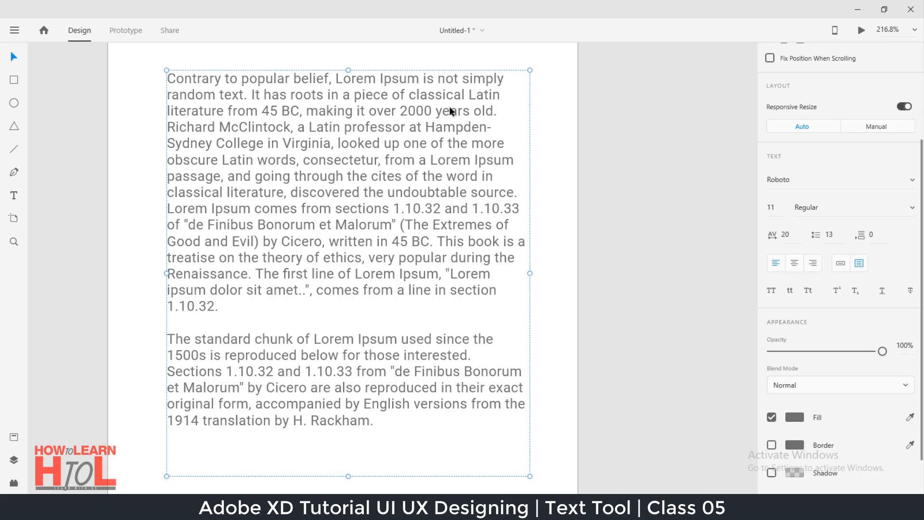
Try line spacings of 20 and 29 on the paragraph text
click(835, 235)
text(20)
key(Return)
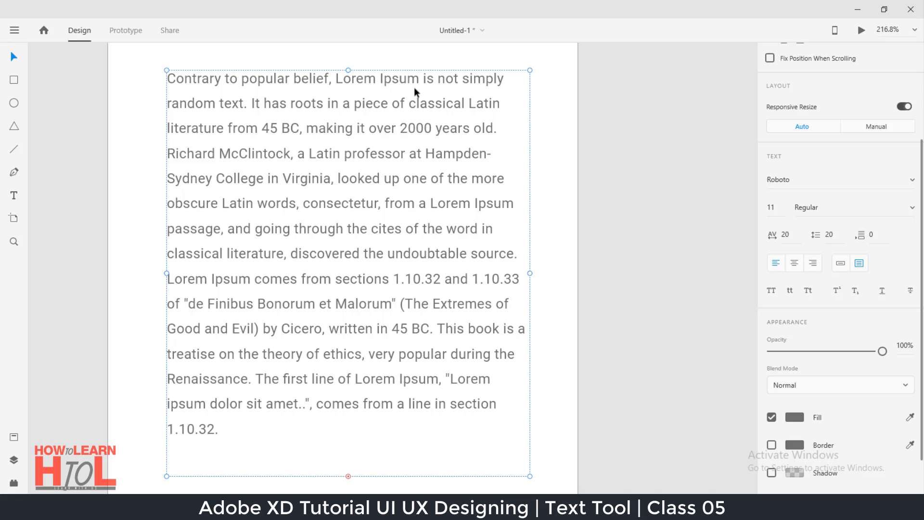
click(820, 233)
text(2)
key(Return)
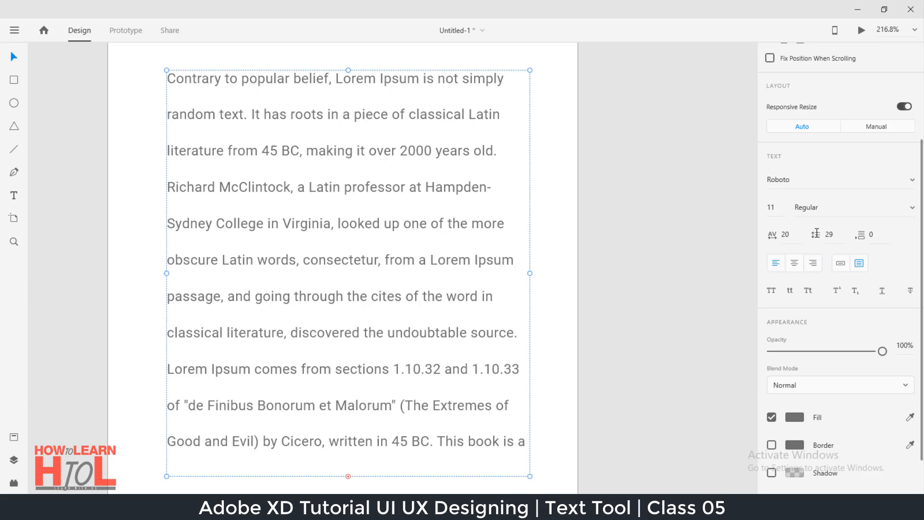
Try tighter line spacings of 13 and 10 on the paragraph text
click(838, 235)
text(13)
key(Return)
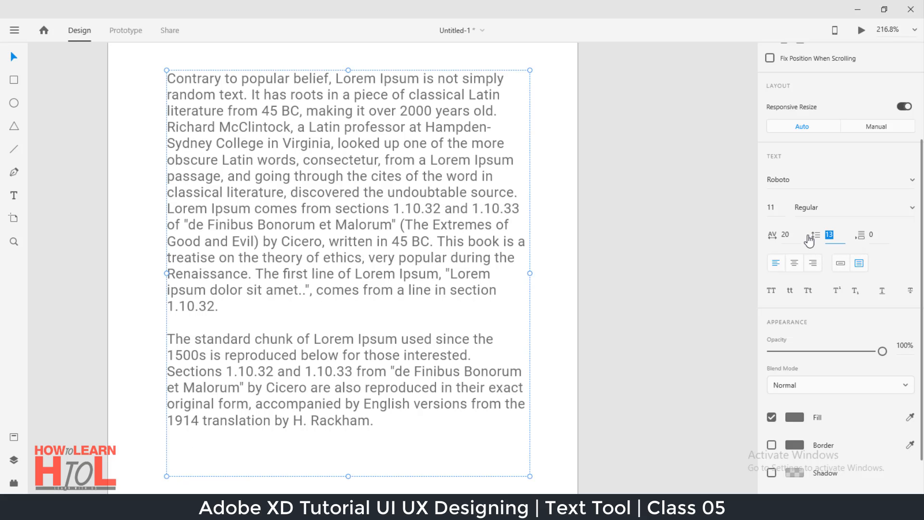
text(1)
key(Return)
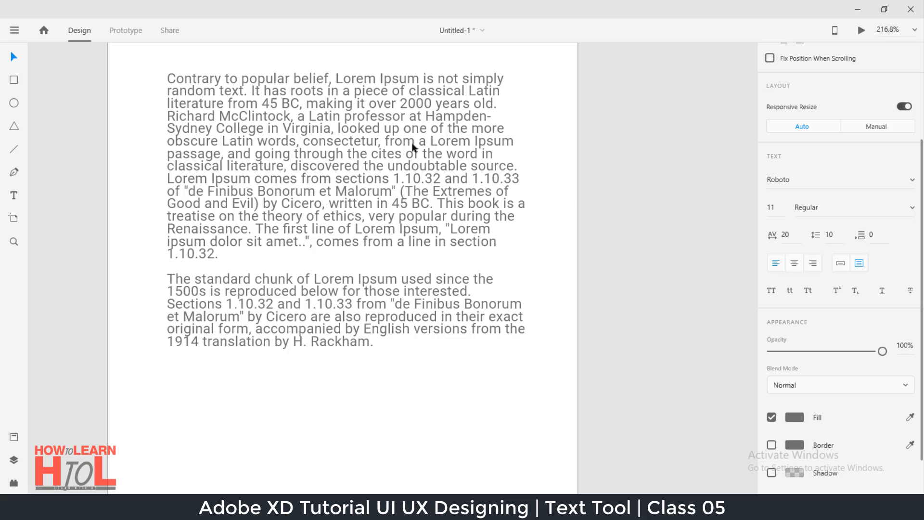
Set the paragraph text's line spacing to 15
click(839, 234)
text(1)
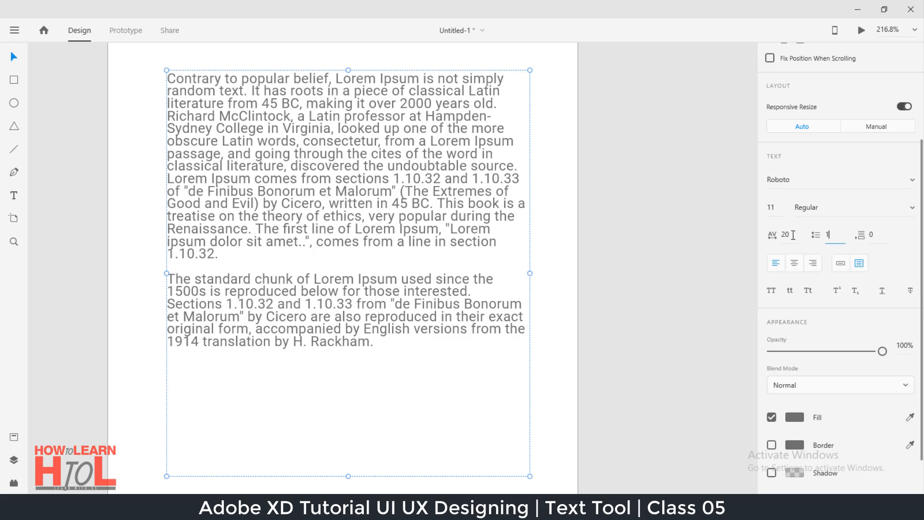
text(5)
key(Return)
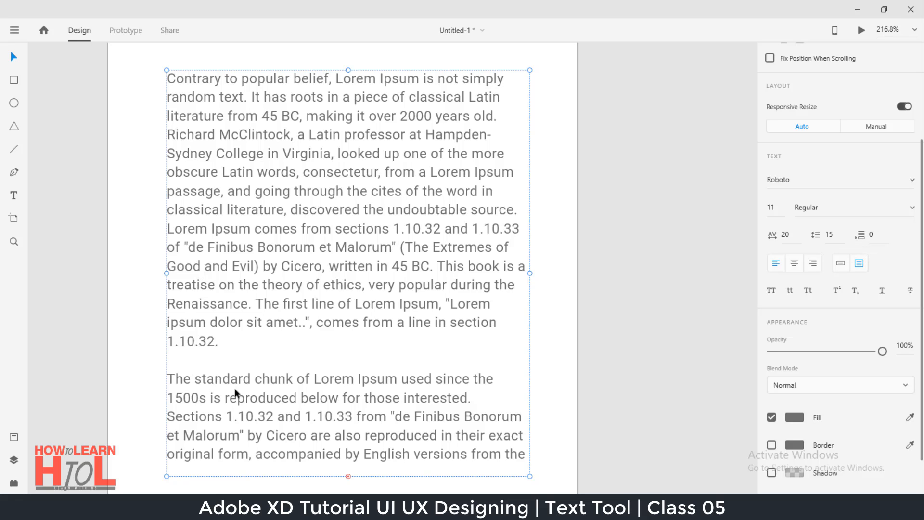
Try a paragraph spacing of 10 between the two text paragraphs
click(873, 235)
text(10)
key(Return)
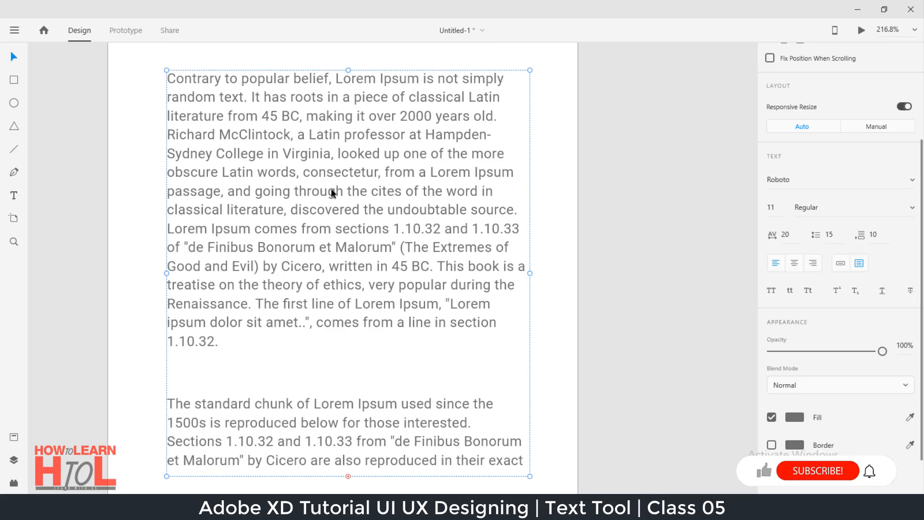
Extend the paragraph text box to a height of about 373 so the whole second paragraph fits
scroll(359, 281, down, 1)
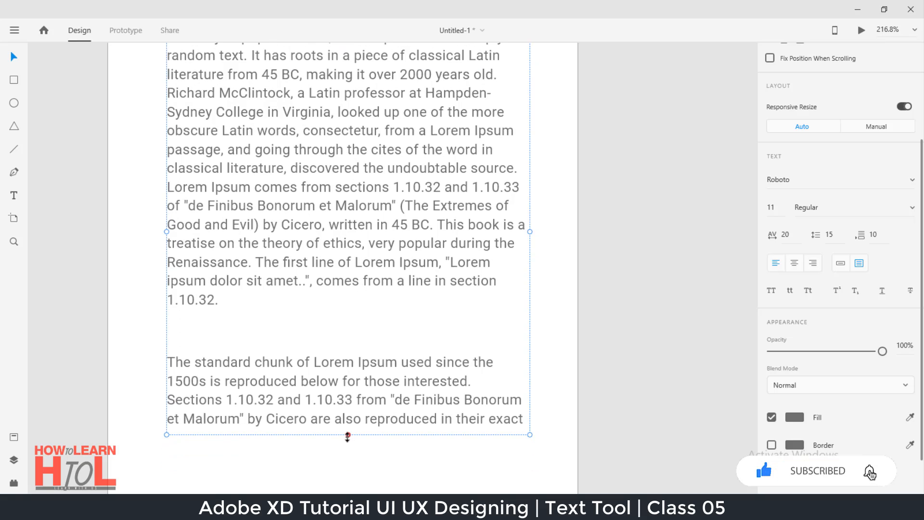
scroll(340, 462, up, 1)
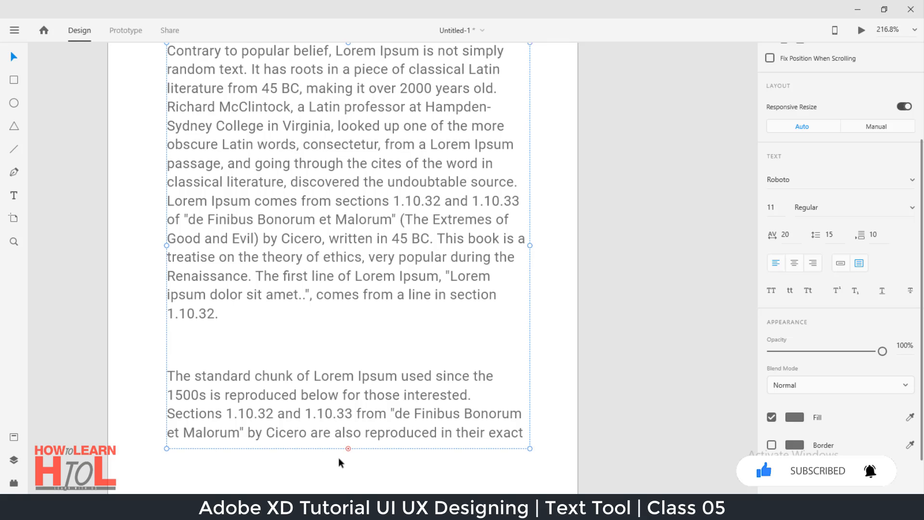
scroll(357, 355, down, 1)
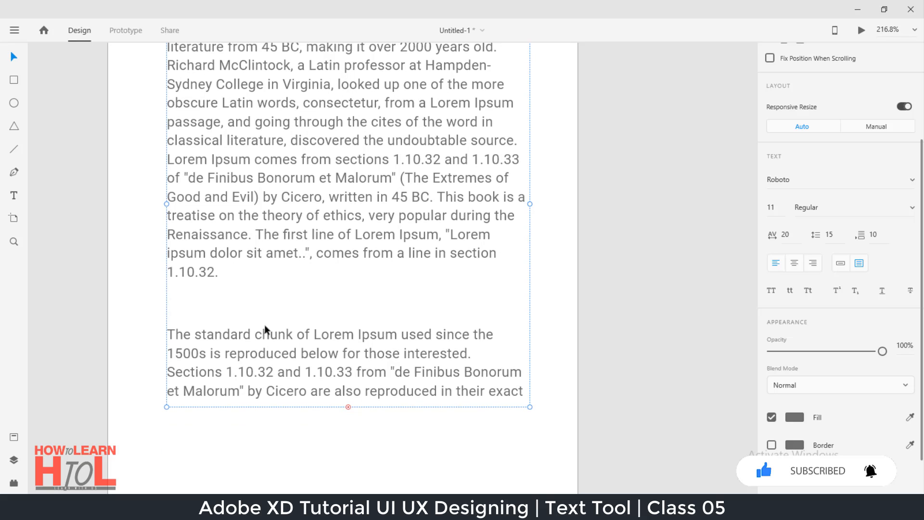
scroll(265, 329, down, 1)
drag(346, 351, 346, 412)
scroll(345, 427, up, 1)
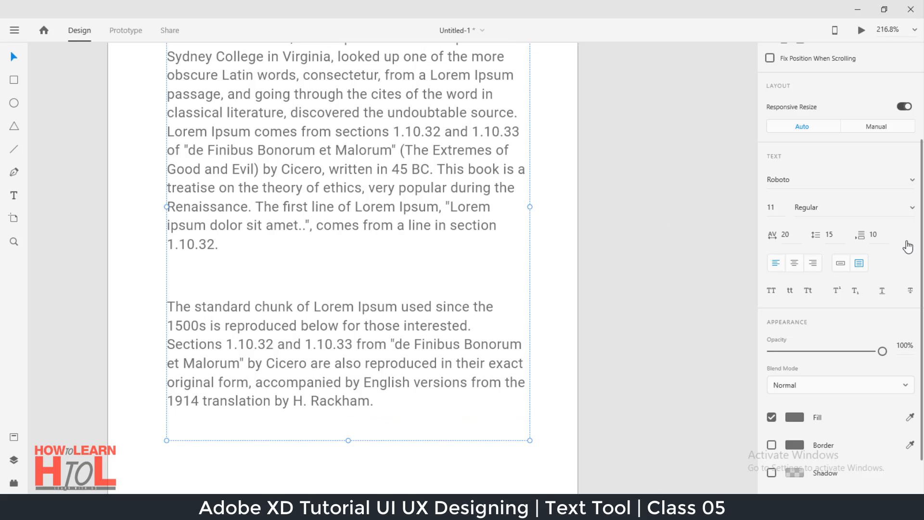
Reduce the paragraph spacing between the two text paragraphs to 5
click(874, 234)
text(5)
key(Return)
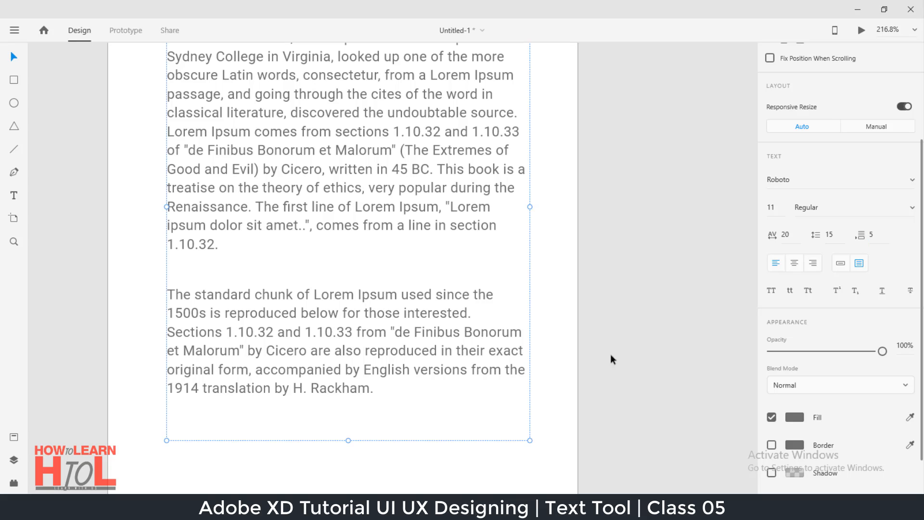
Try centre alignment on the paragraph text and finish with right alignment
scroll(401, 340, up, 3)
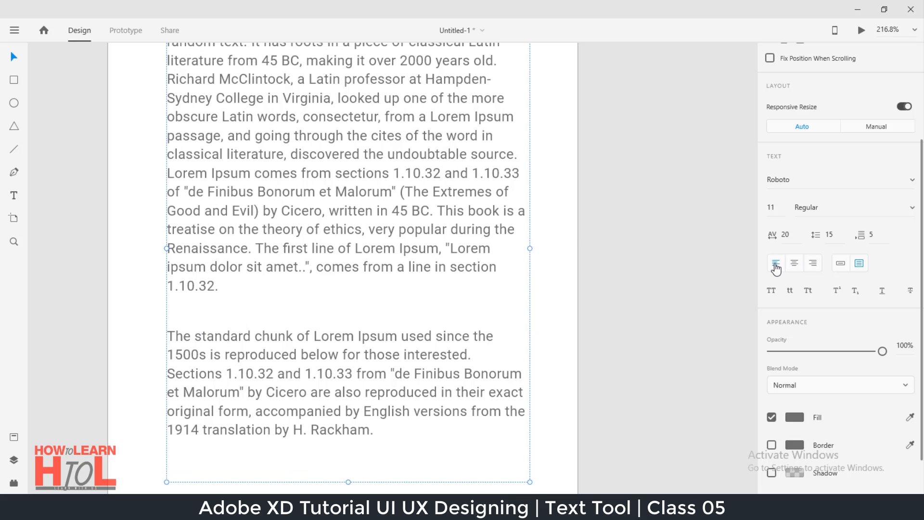
scroll(787, 318, up, 2)
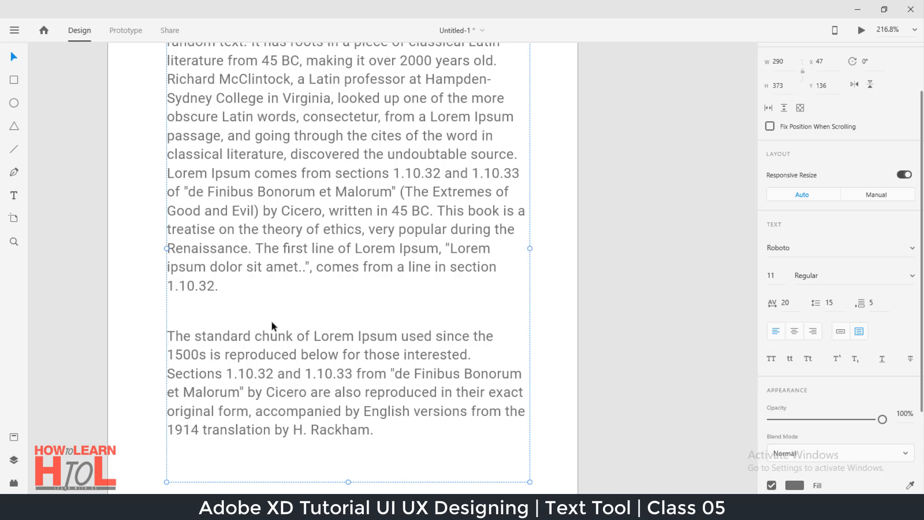
scroll(272, 322, up, 1)
scroll(339, 332, up, 3)
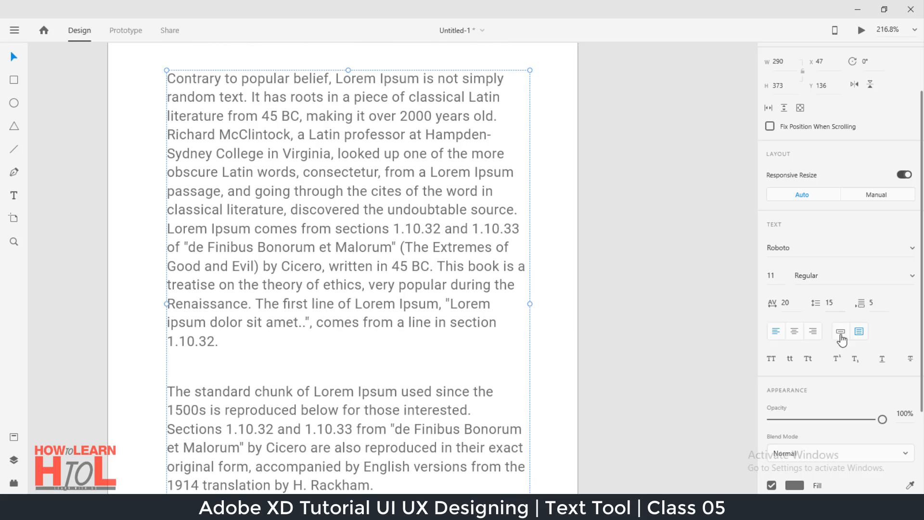
click(794, 333)
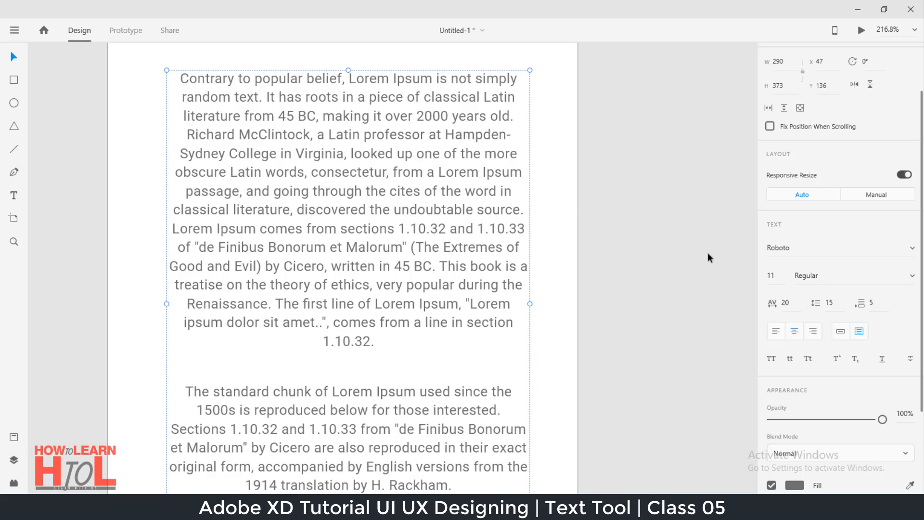
click(815, 334)
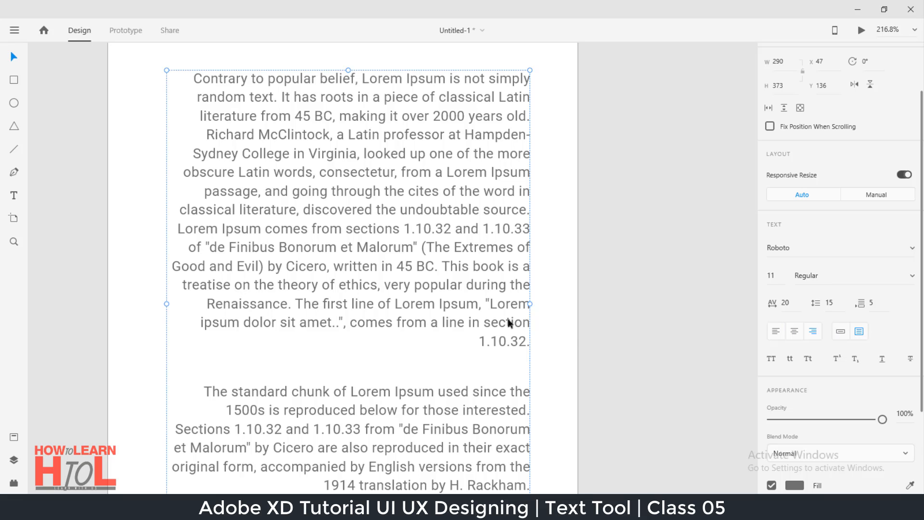
Convert the paragraph area text to point text and select the heading text
scroll(492, 330, up, 5)
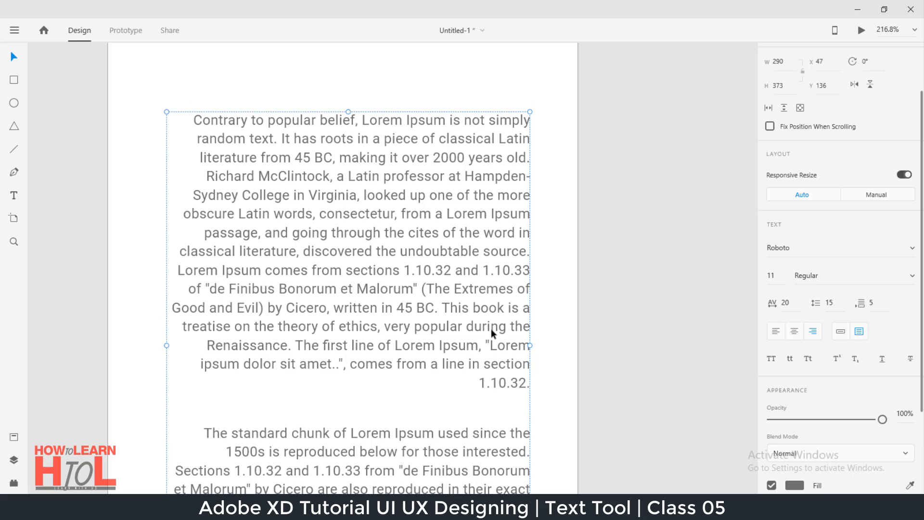
scroll(481, 308, up, 1)
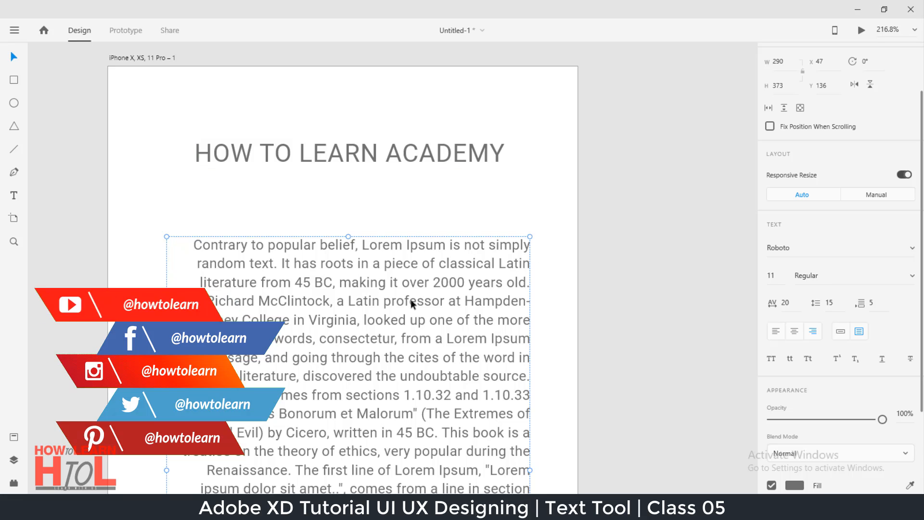
click(841, 333)
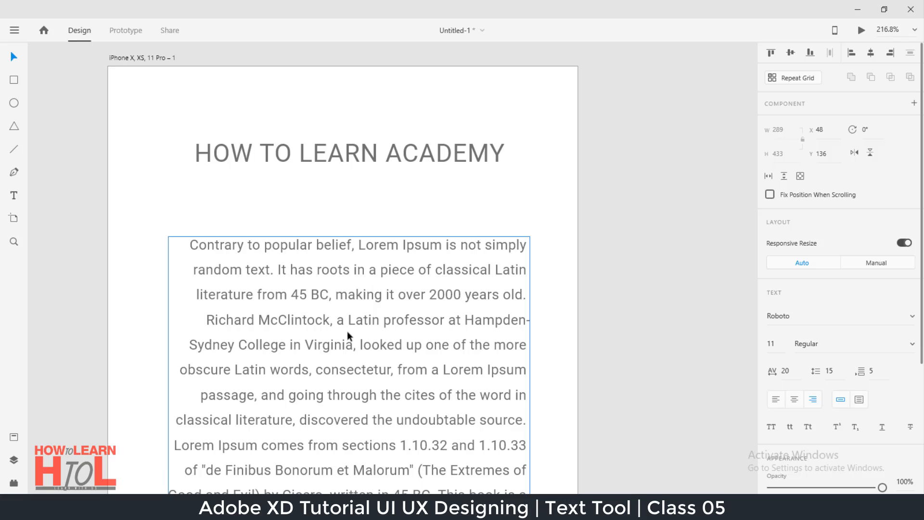
click(440, 159)
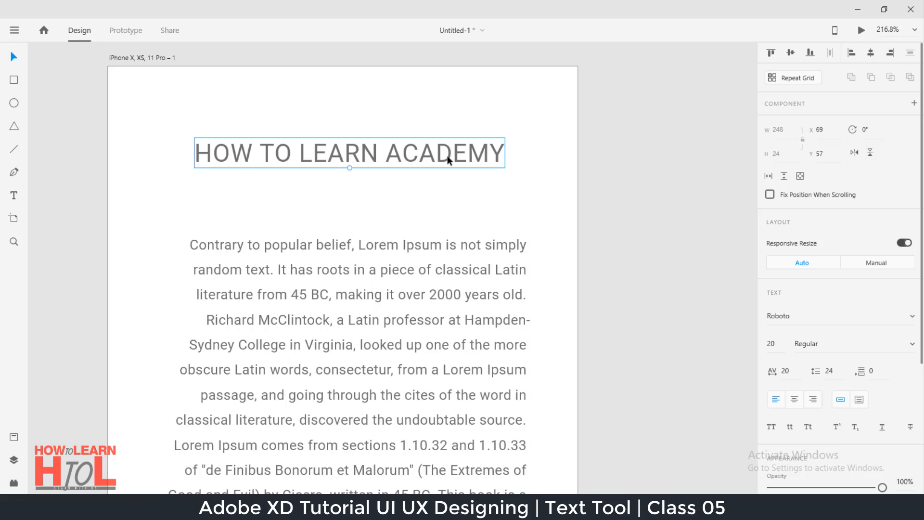
Convert the heading to area text and resize its text box to about 282 by 75
click(859, 399)
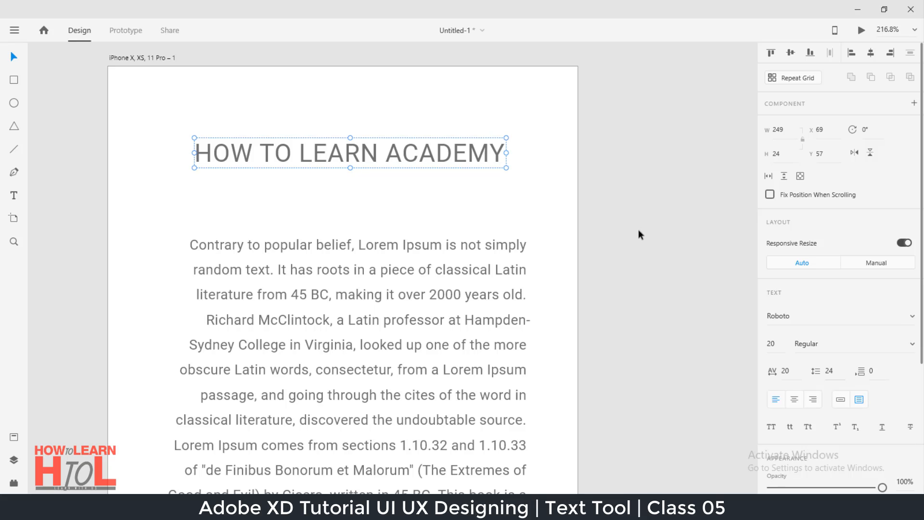
drag(350, 167, 350, 231)
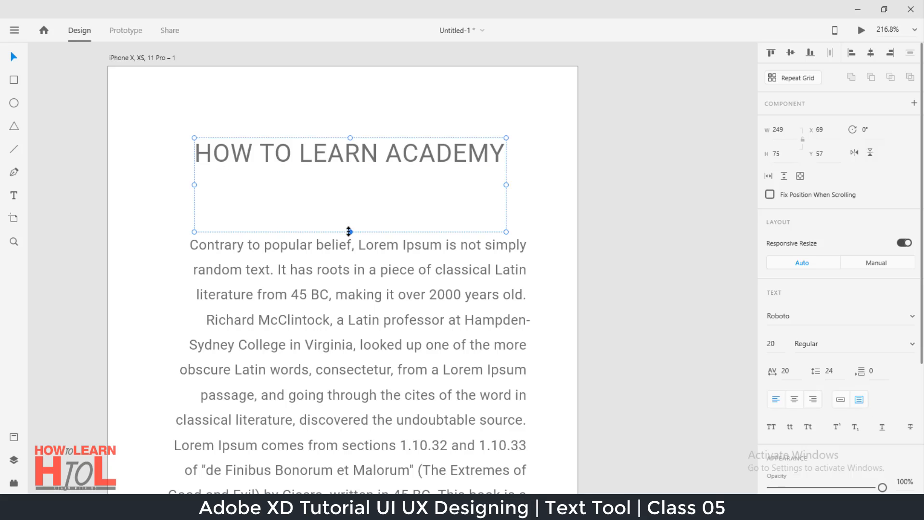
drag(506, 185, 543, 185)
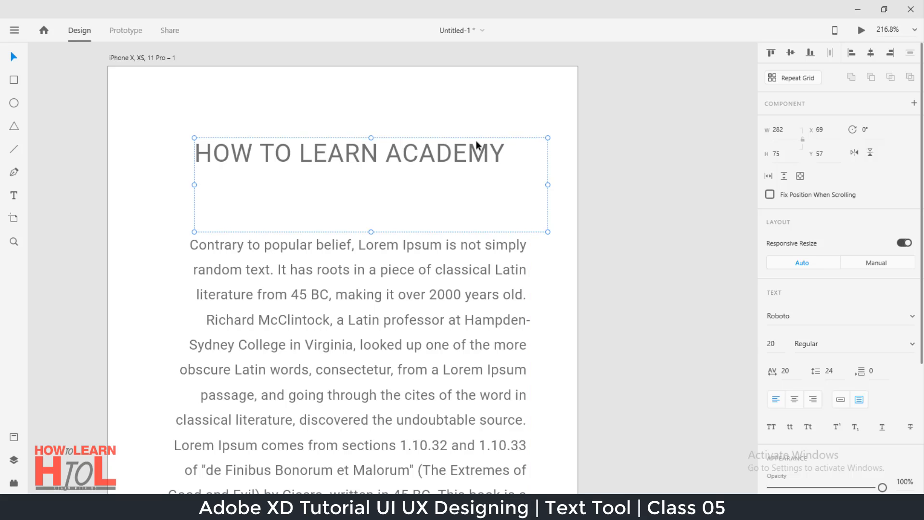
Return the heading to point text and scale it up to font size 24
click(842, 399)
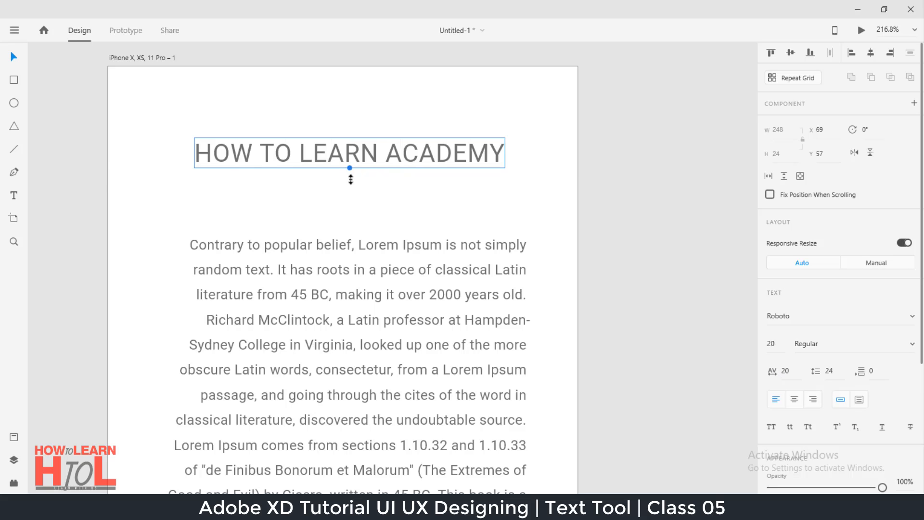
mouse_move(350, 168)
mouse_down()
mouse_move(349, 207)
mouse_move(351, 155)
mouse_move(355, 195)
mouse_move(356, 175)
mouse_up()
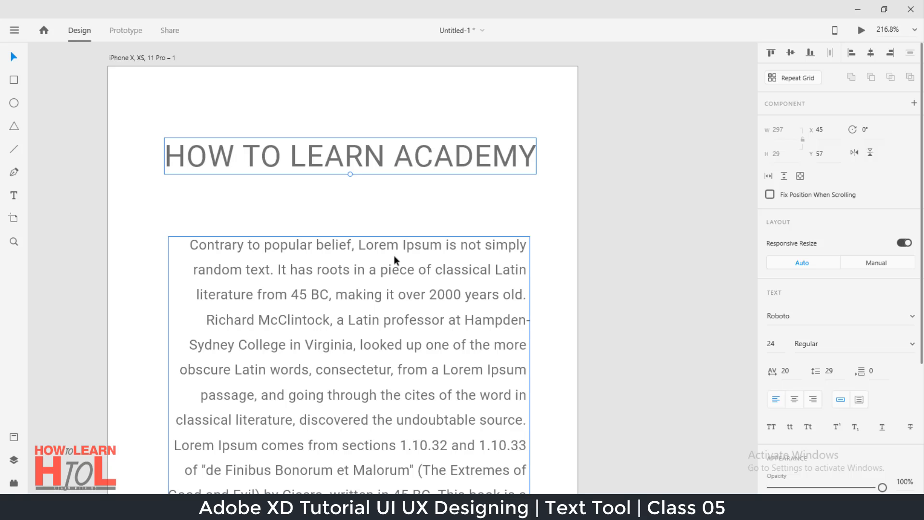
Try the heading as area text with a box height of about 62, undo the resize and restore point text
click(859, 399)
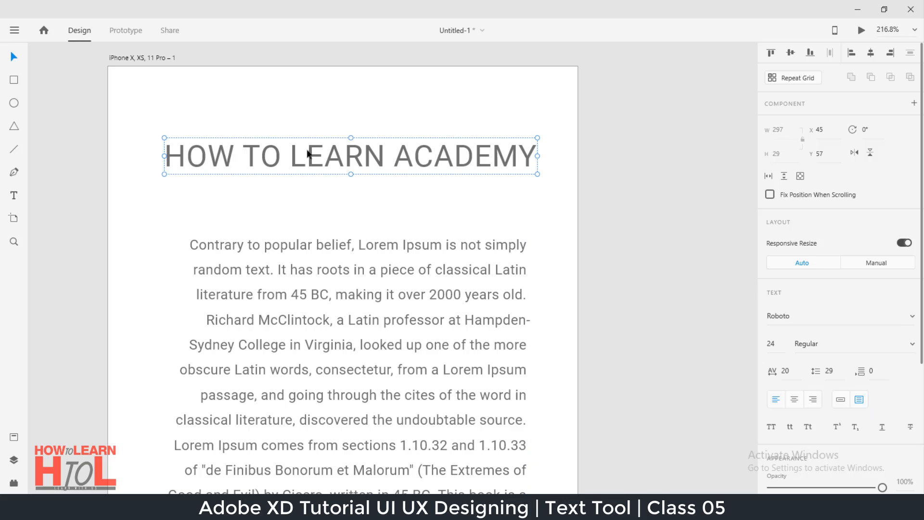
drag(350, 174, 353, 215)
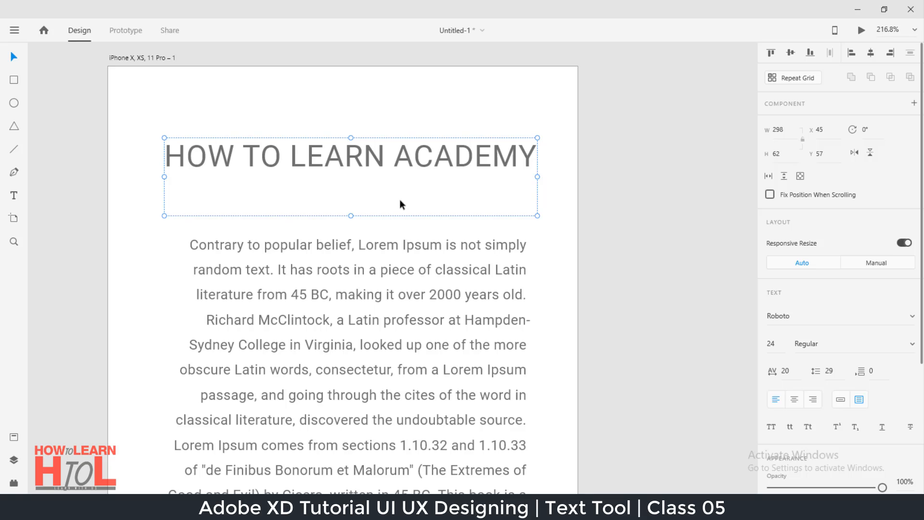
key(ctrl+z)
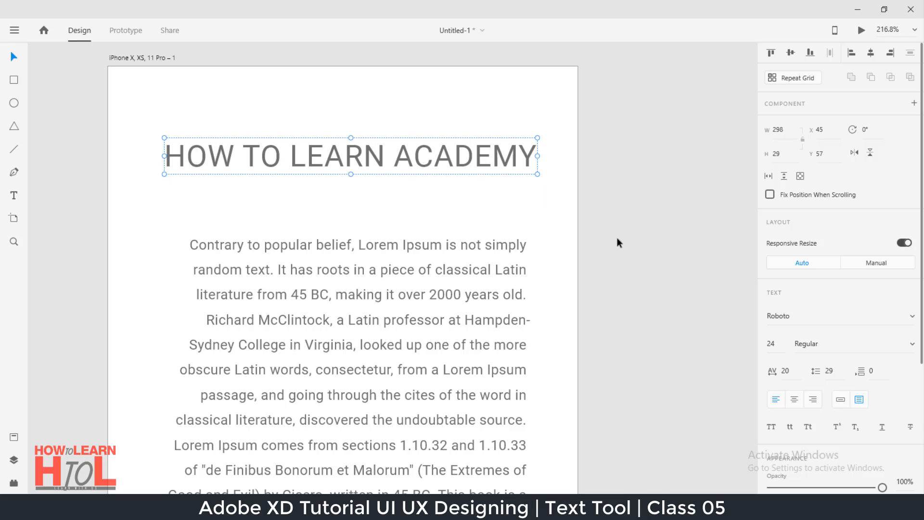
click(839, 403)
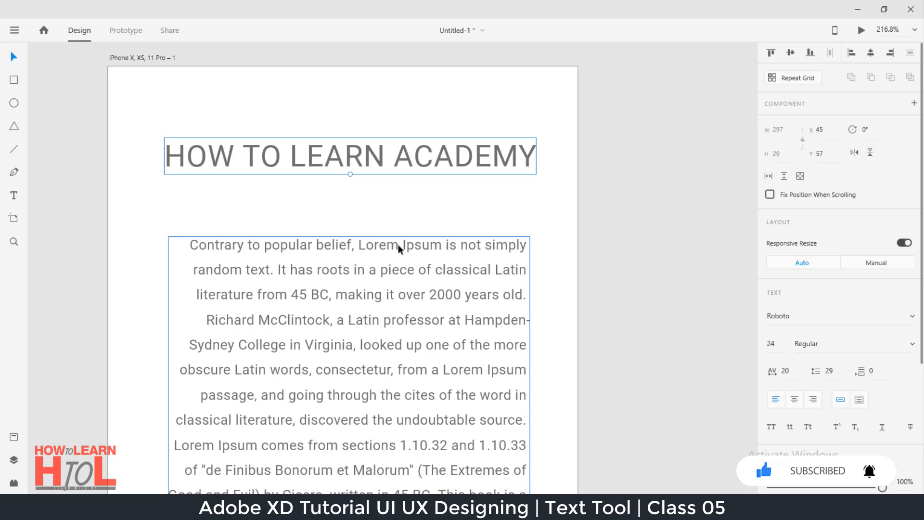
Try uppercase on the heading text and finish with lowercase
scroll(824, 378, down, 2)
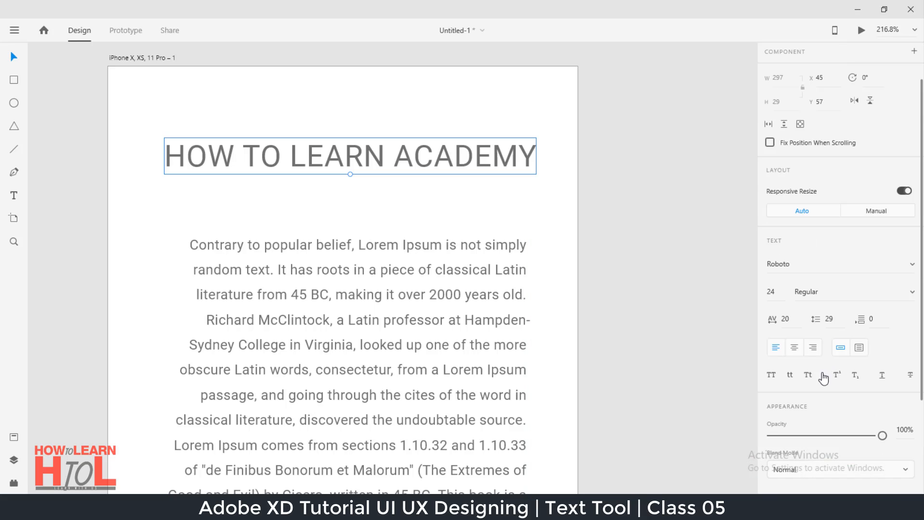
scroll(818, 396, down, 3)
scroll(818, 396, up, 3)
click(771, 376)
click(790, 375)
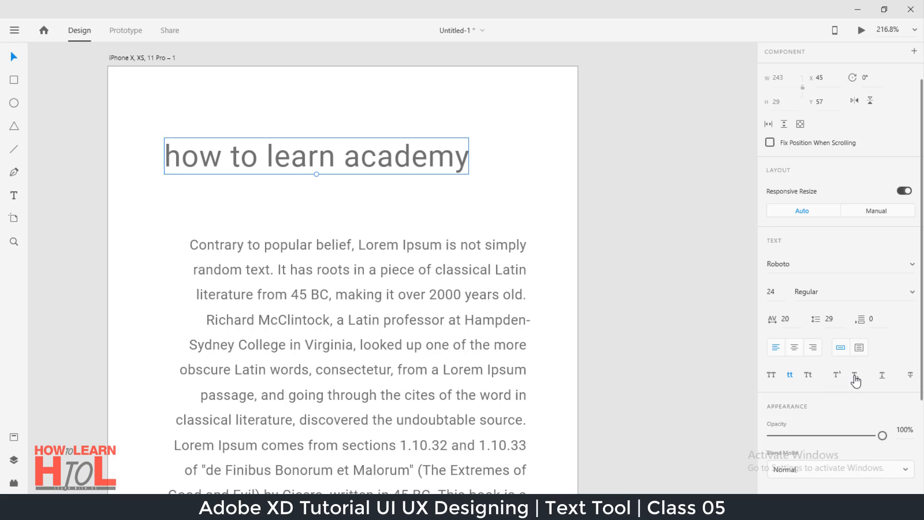
Try superscript on the heading's final letter "y" and finish with subscript and strikethrough
double_click(460, 157)
click(456, 159)
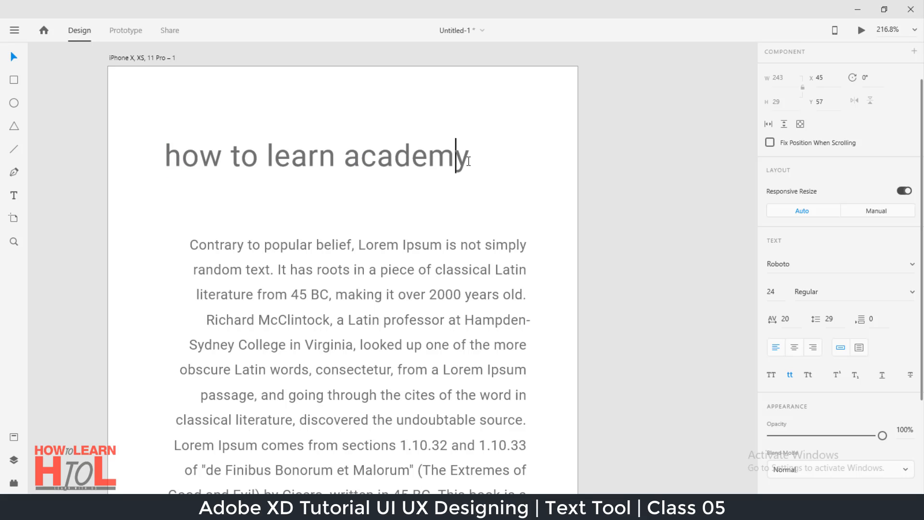
mouse_move(468, 161)
mouse_down()
mouse_move(479, 161)
mouse_move(470, 162)
mouse_up()
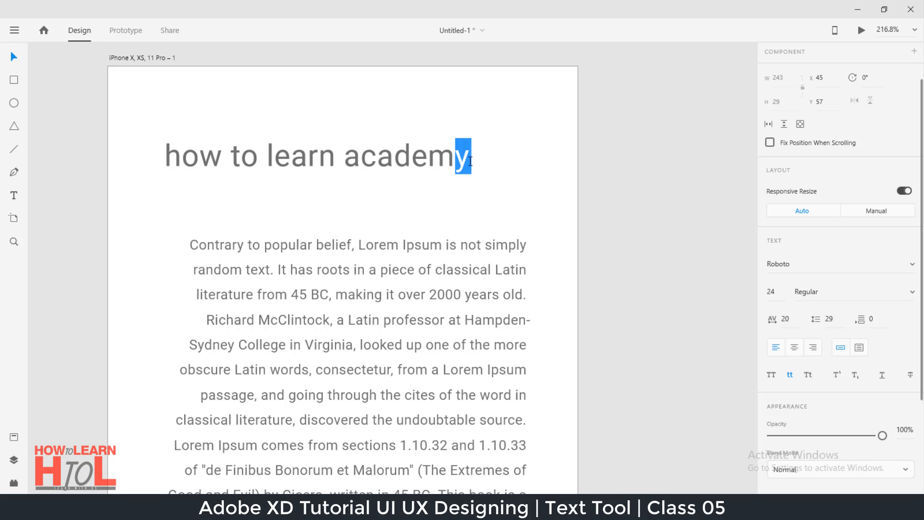
click(834, 375)
click(855, 376)
click(910, 375)
Apply strikethrough to the whole heading and remove it again
triple_click(384, 157)
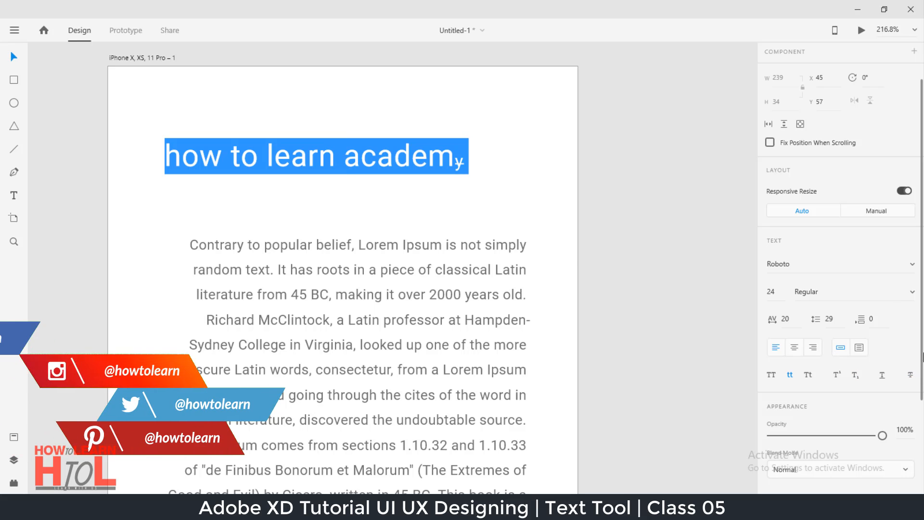
click(910, 374)
key(Escape)
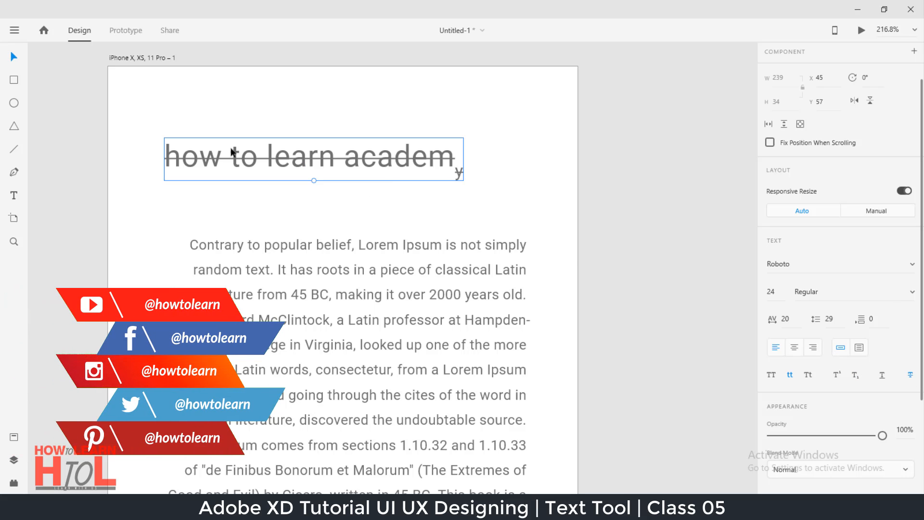
click(910, 375)
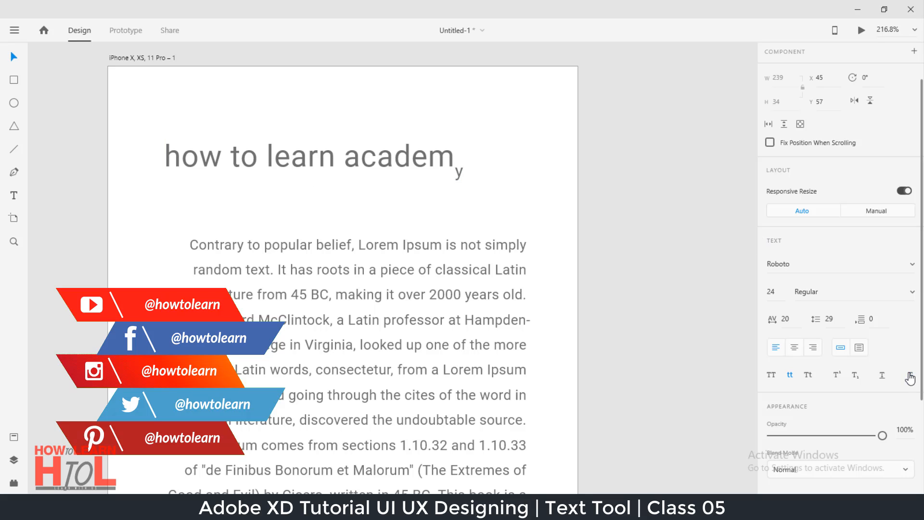
Set the heading to uppercase and remove the subscript from its final letter "Y"
click(771, 375)
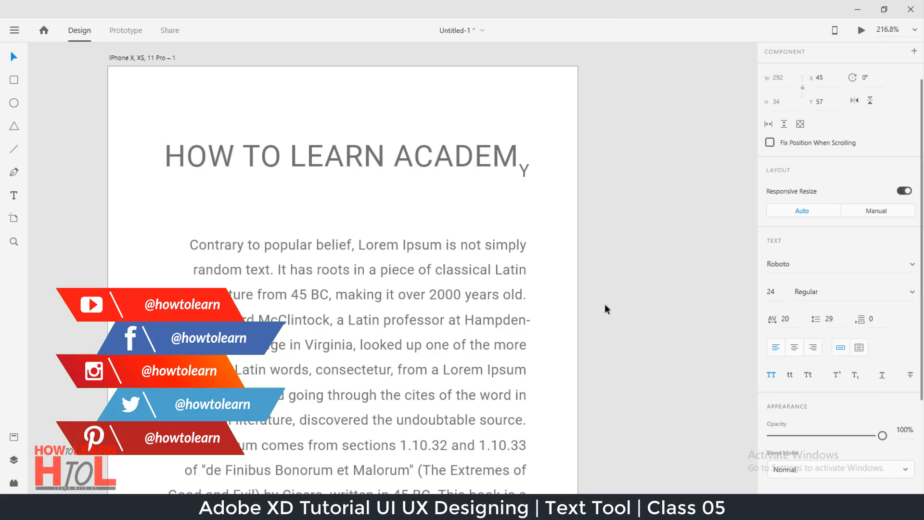
double_click(523, 169)
drag(528, 166, 519, 166)
click(855, 374)
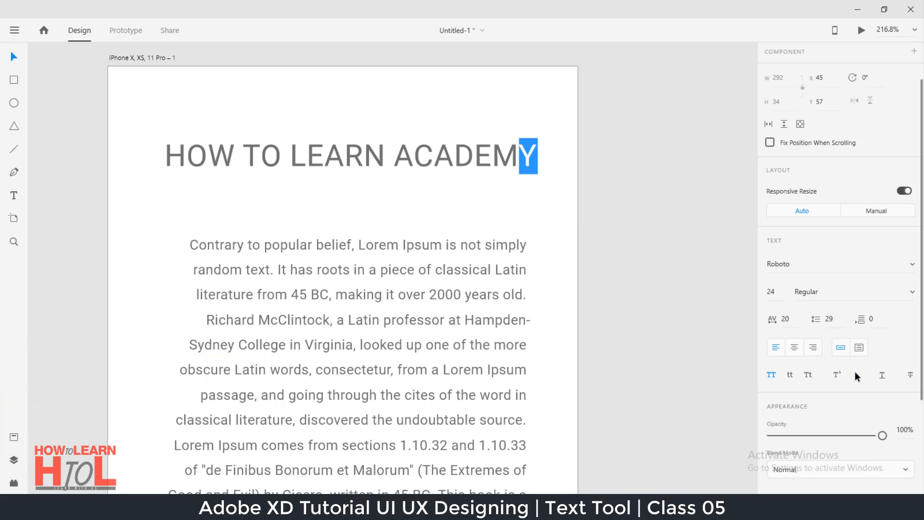
click(491, 166)
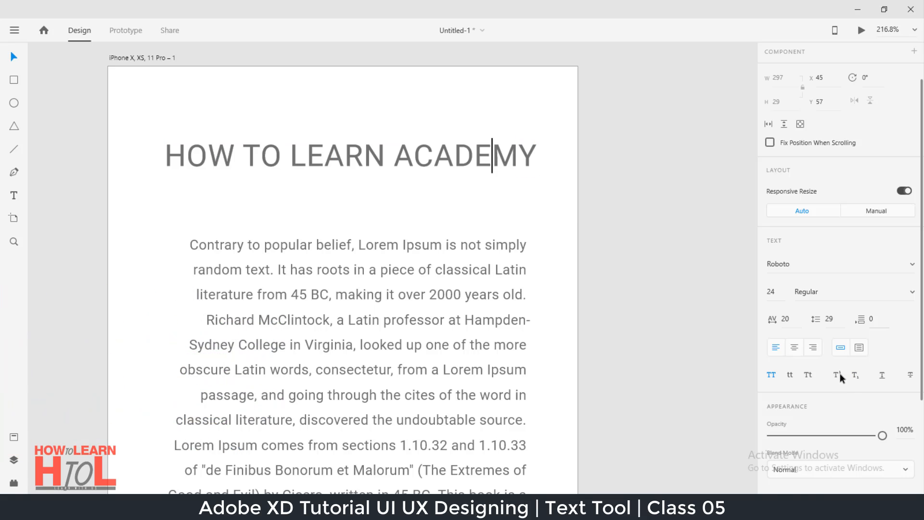
Lower the heading's opacity to 98% and set its fill colour to red #E91515
scroll(837, 380, down, 3)
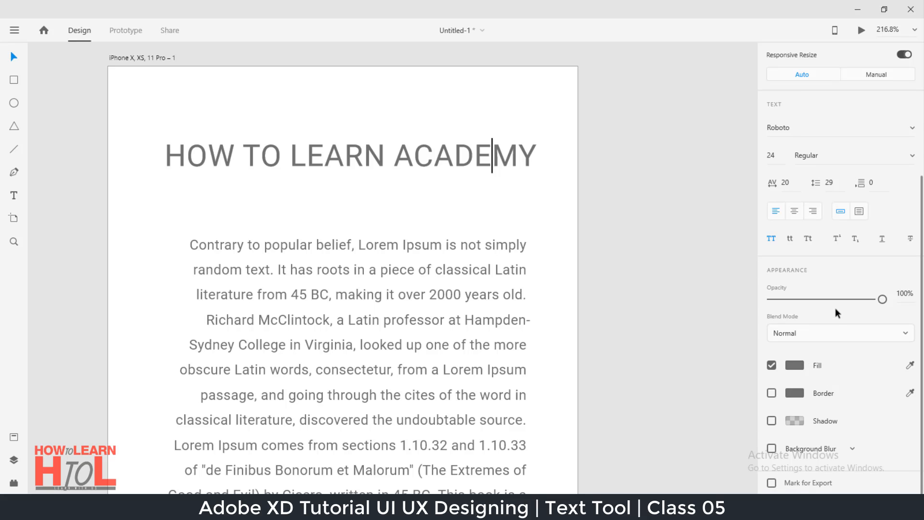
mouse_move(881, 299)
mouse_down()
mouse_move(826, 300)
mouse_move(881, 304)
mouse_up()
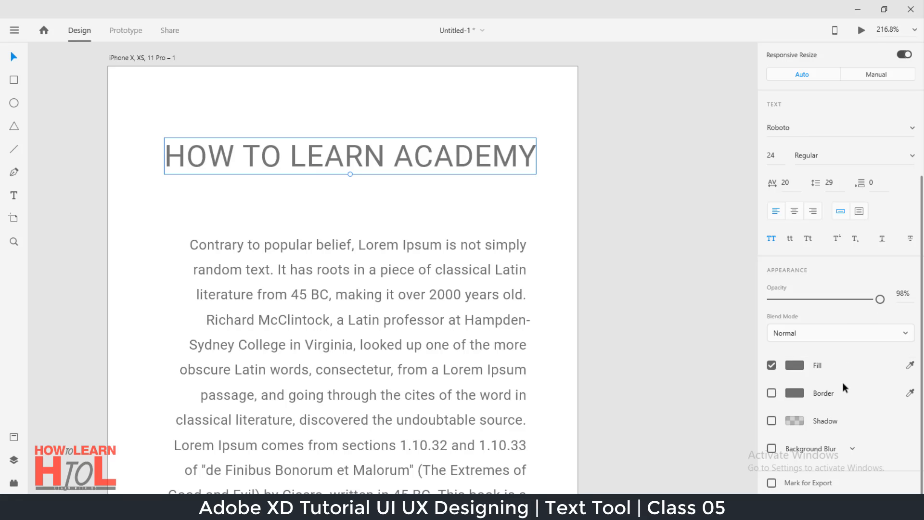
click(794, 365)
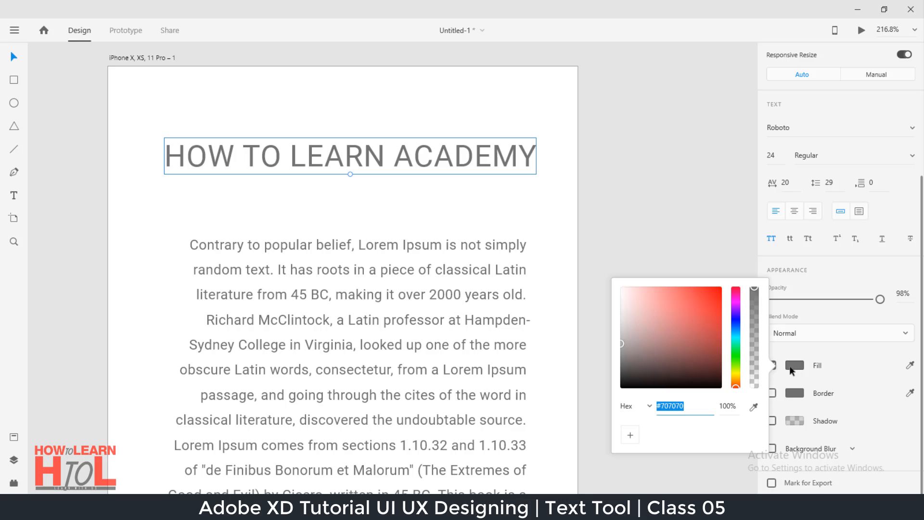
click(717, 294)
click(712, 295)
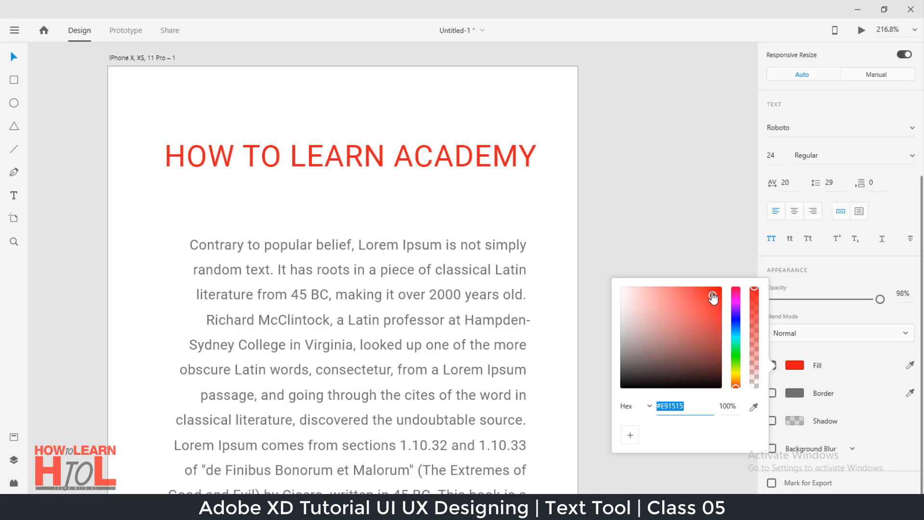
click(650, 406)
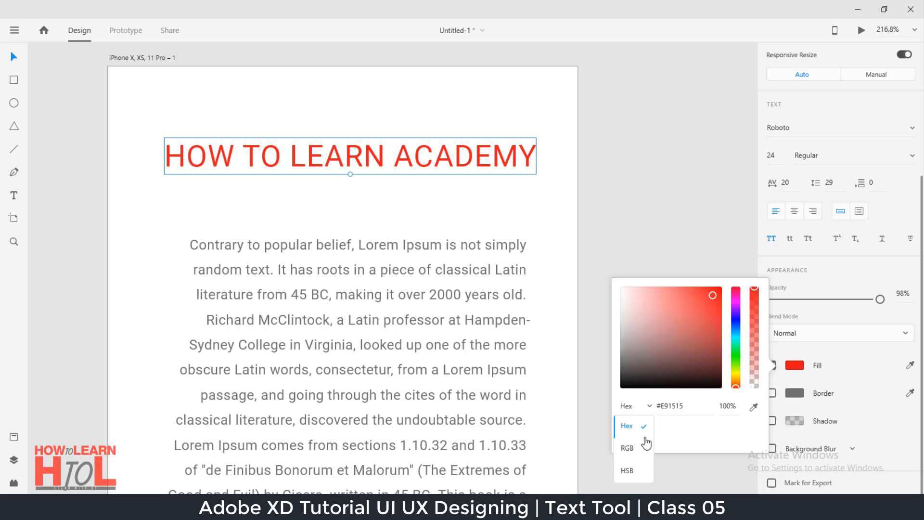
click(706, 435)
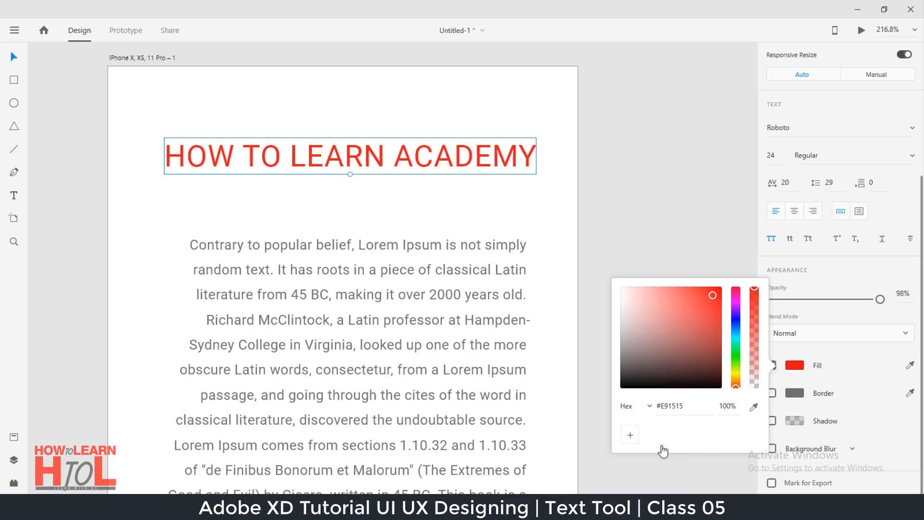
click(799, 394)
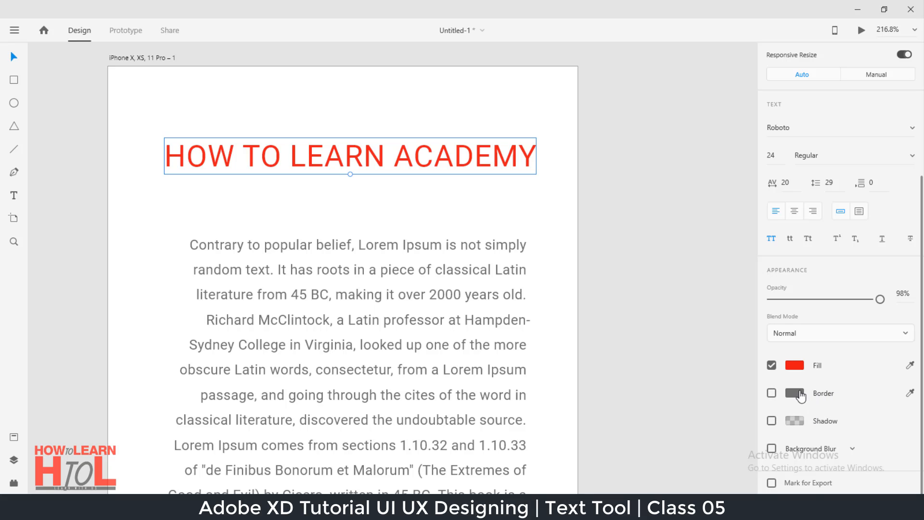
click(873, 426)
scroll(809, 442, up, 3)
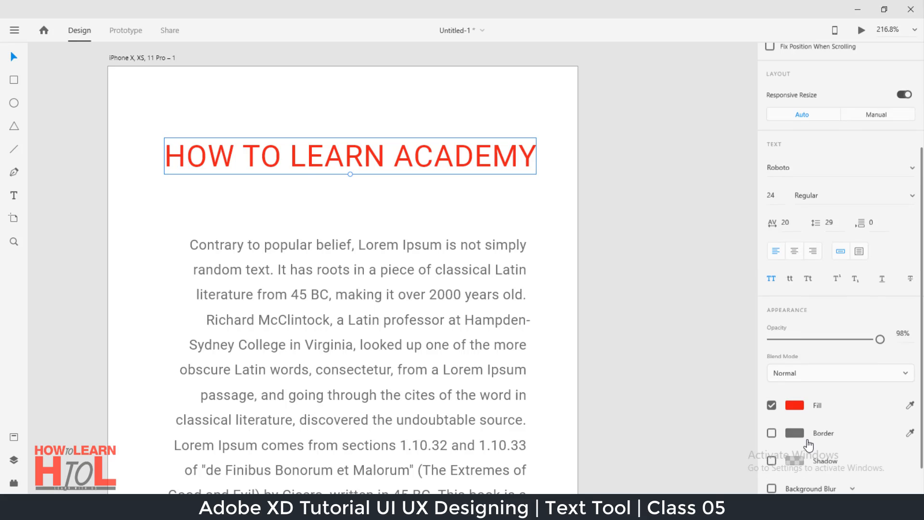
scroll(809, 441, down, 3)
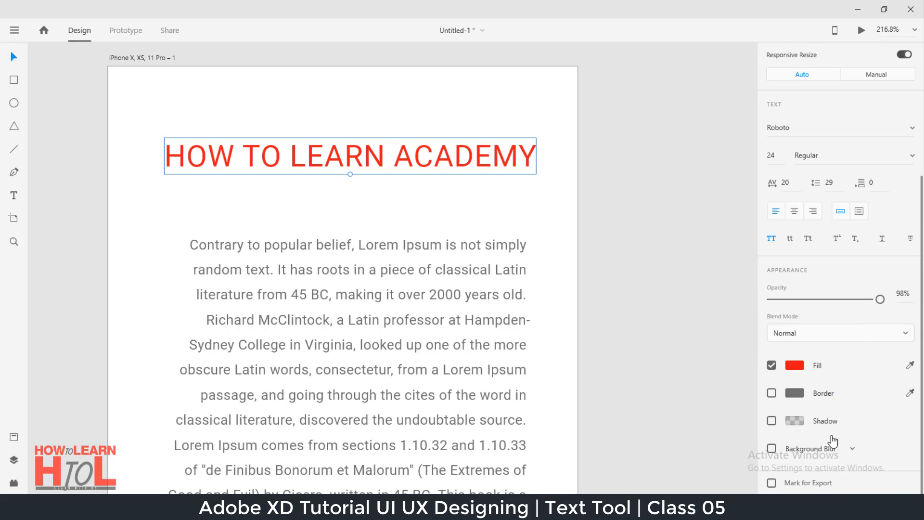
scroll(840, 403, up, 5)
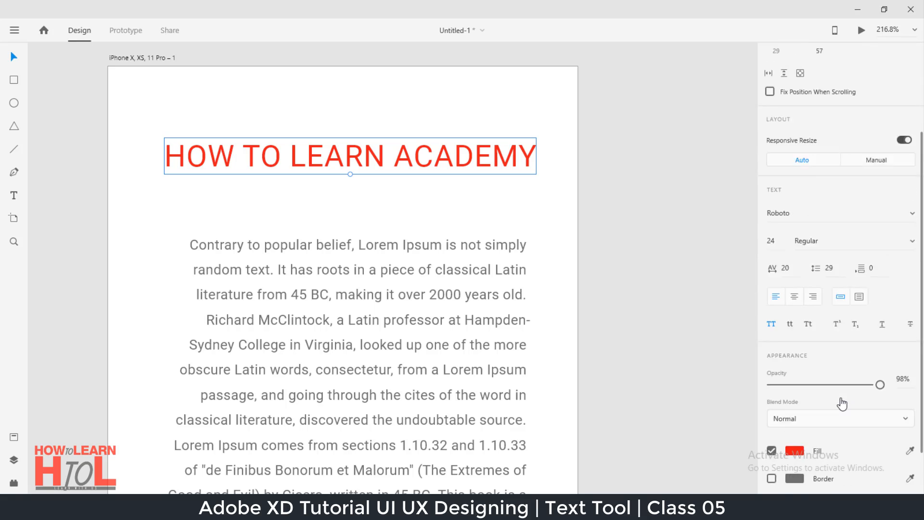